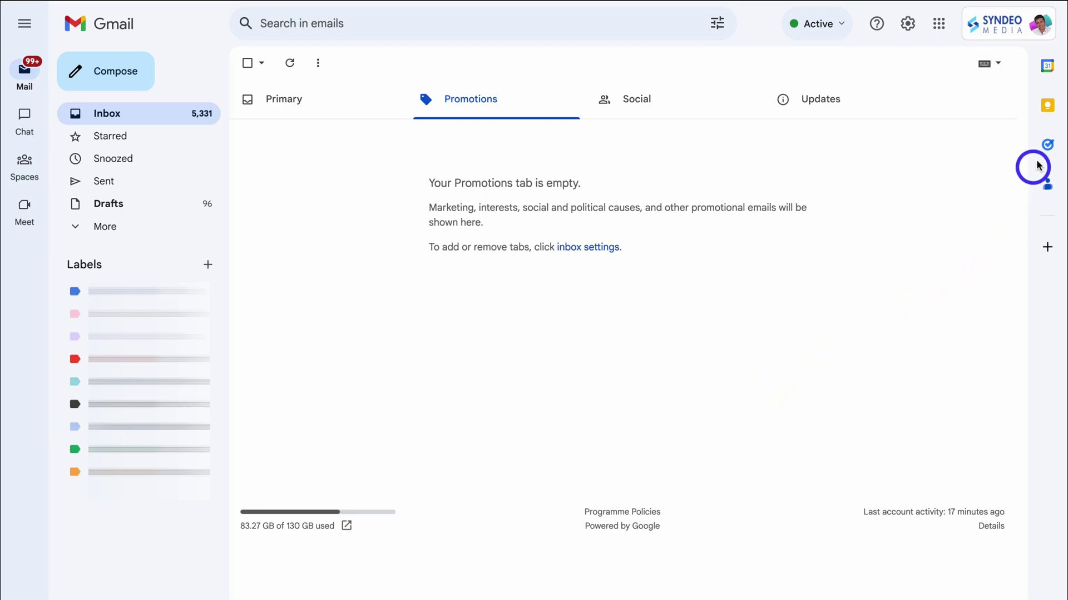
# Step: Open the Tasks side panel and start a new untitled task in My Tasks
pyautogui.click(1045, 146)
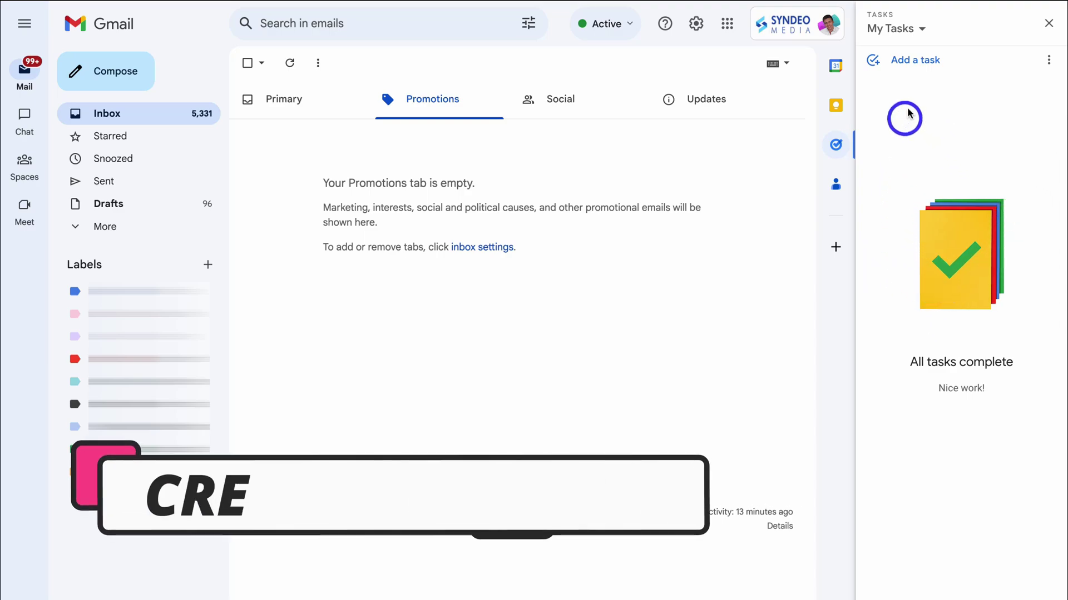
pyautogui.click(908, 63)
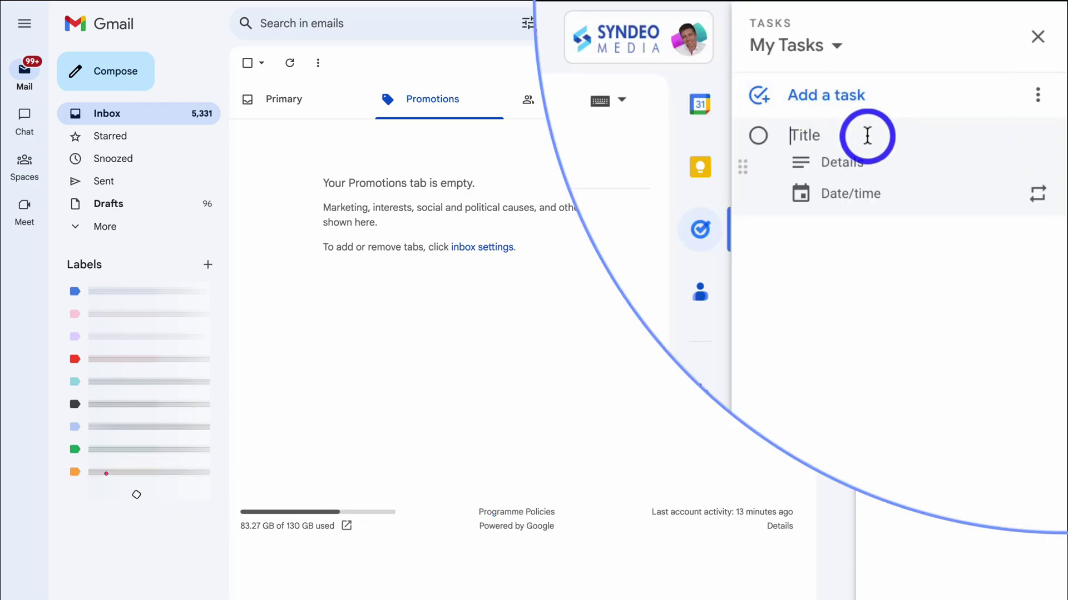
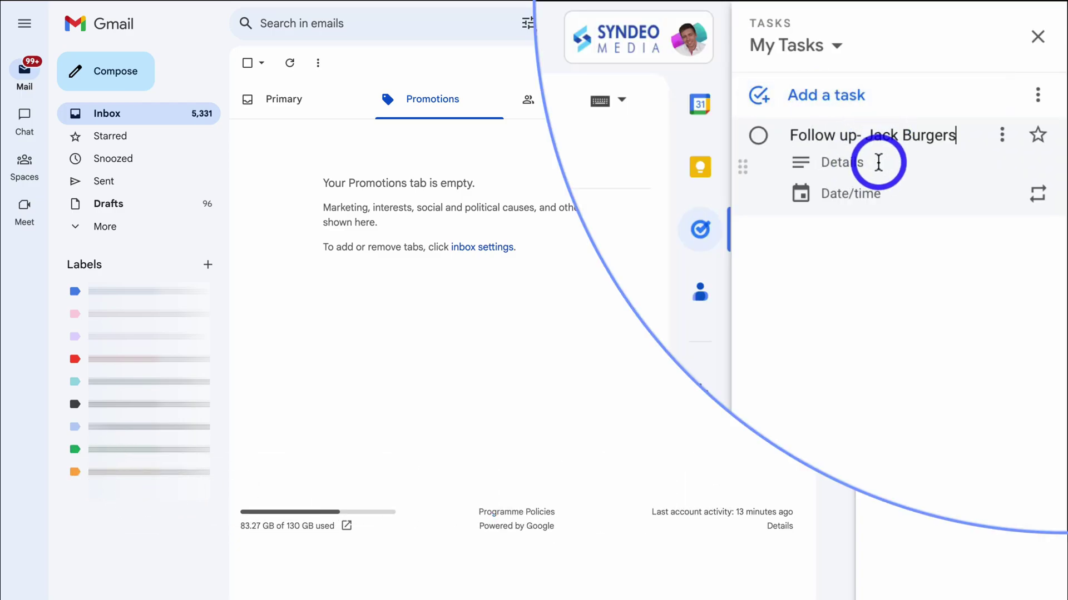
# Step: Title the task as a follow-up with the client, adding a note to ask how his website has been performing
pyautogui.click(878, 162)
pyautogui.write('Call Jack and ask show his website has been performing.')
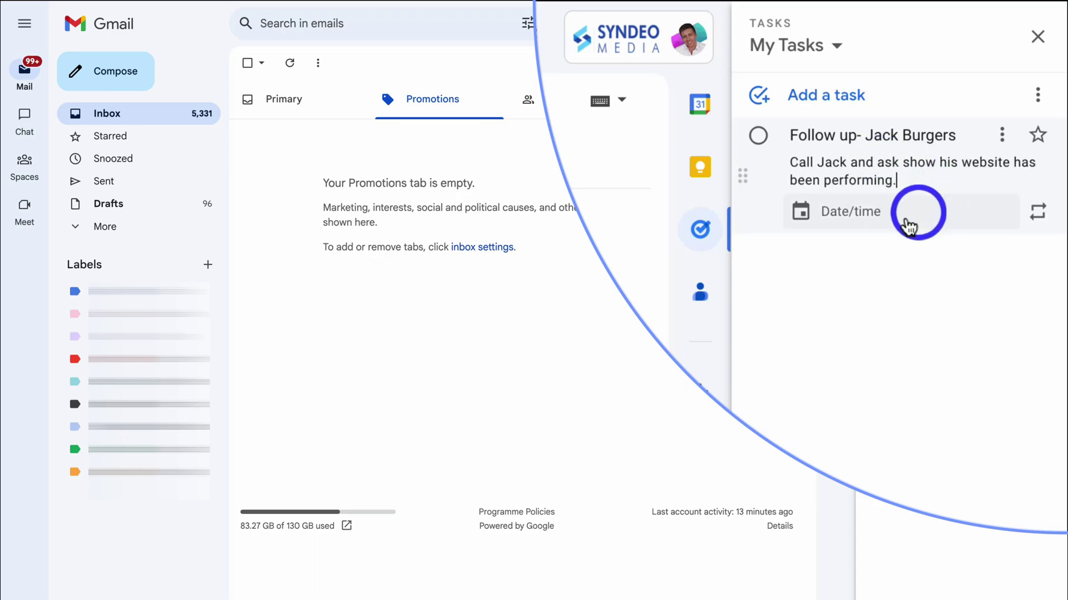
# Step: Set the follow-up task's date to 20 September 2023 at 10:00
pyautogui.click(934, 218)
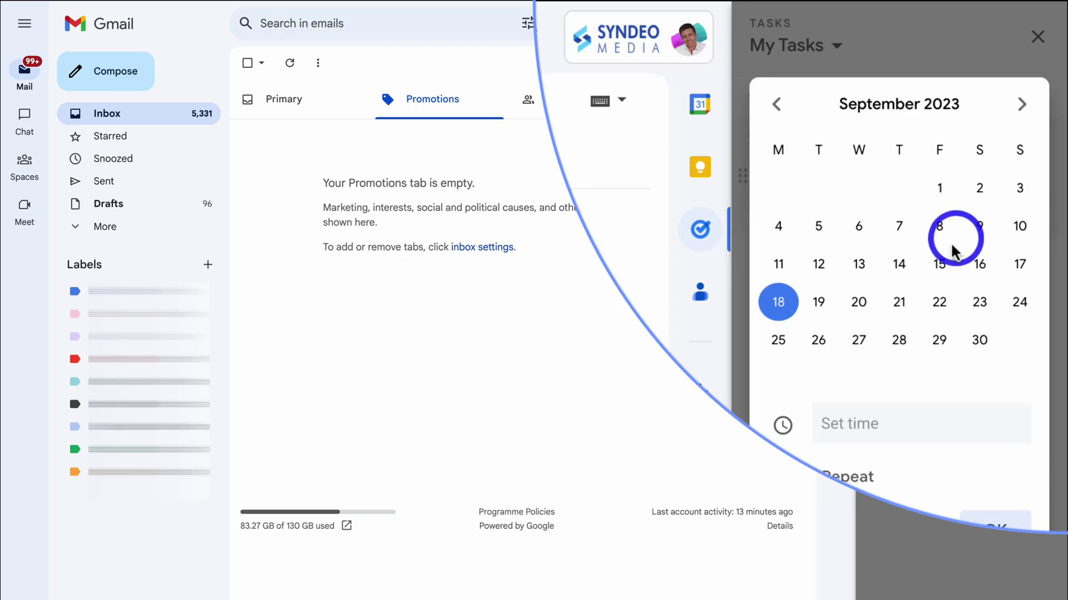
pyautogui.click(859, 306)
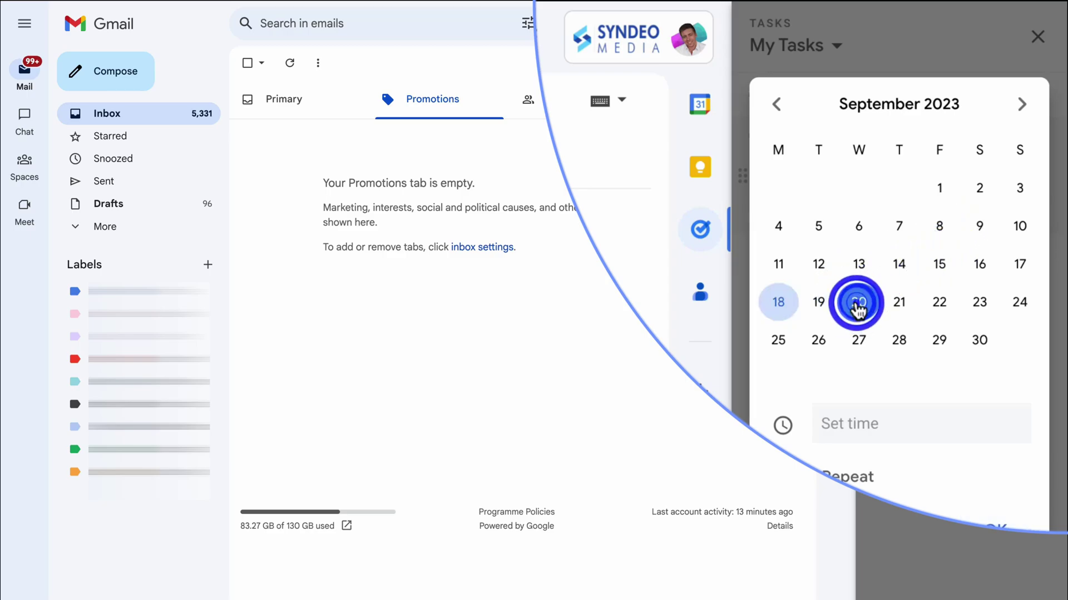
pyautogui.click(852, 360)
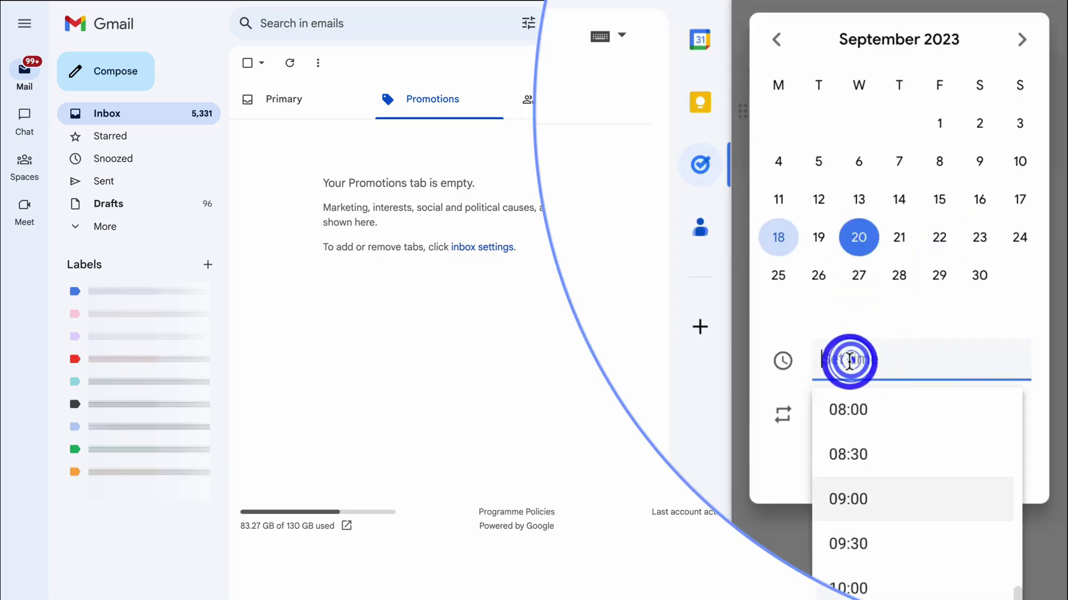
pyautogui.click(912, 589)
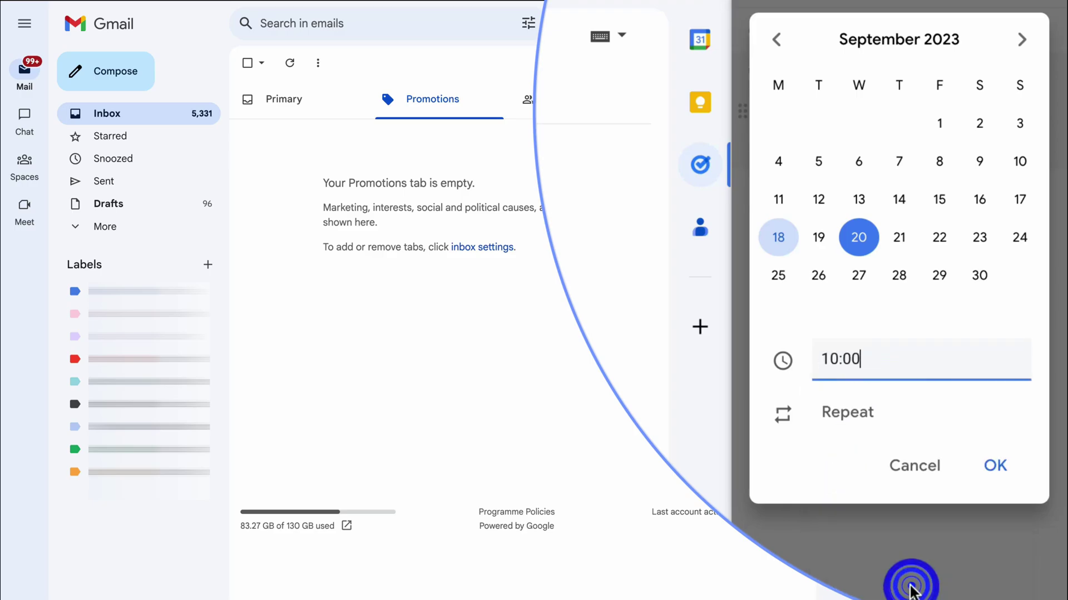
# Step: Look at the repeat settings, keeping the day unit, then cancel so the task stays undated
pyautogui.click(881, 422)
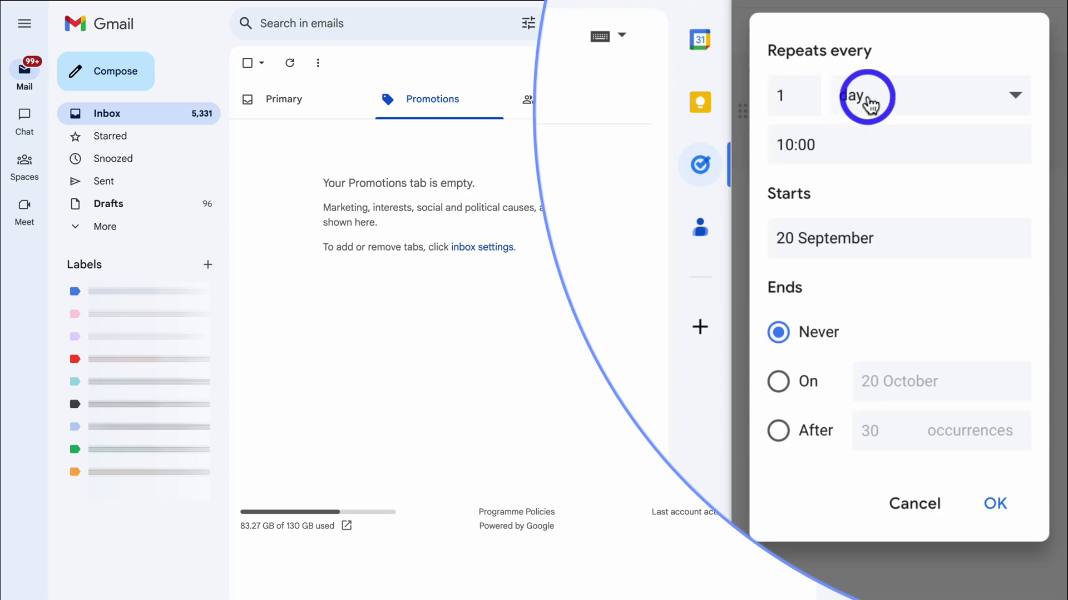
pyautogui.click(912, 96)
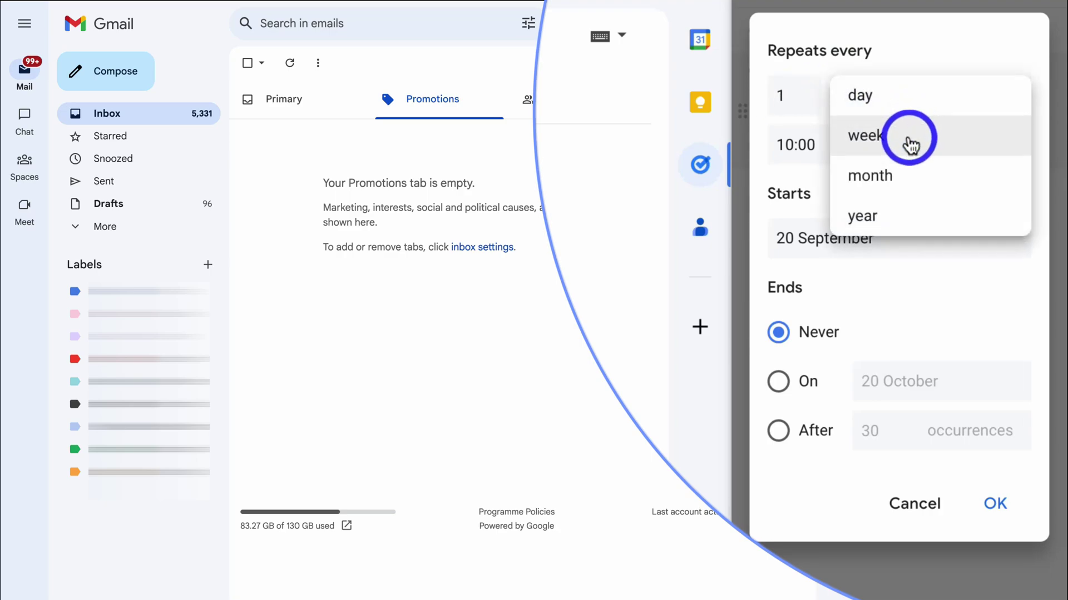
pyautogui.click(797, 165)
pyautogui.click(1012, 188)
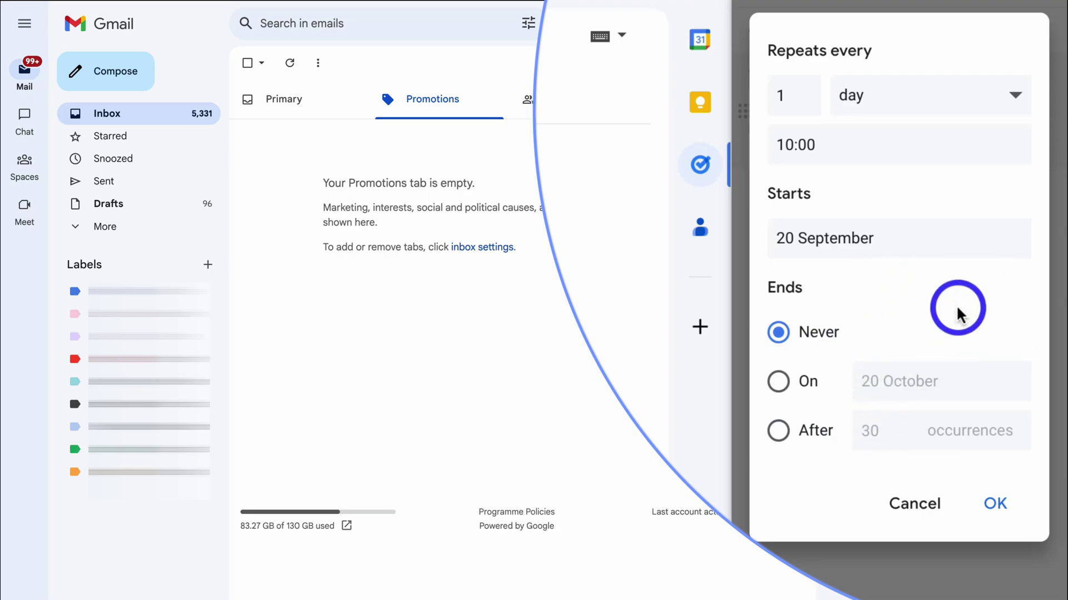
pyautogui.click(913, 505)
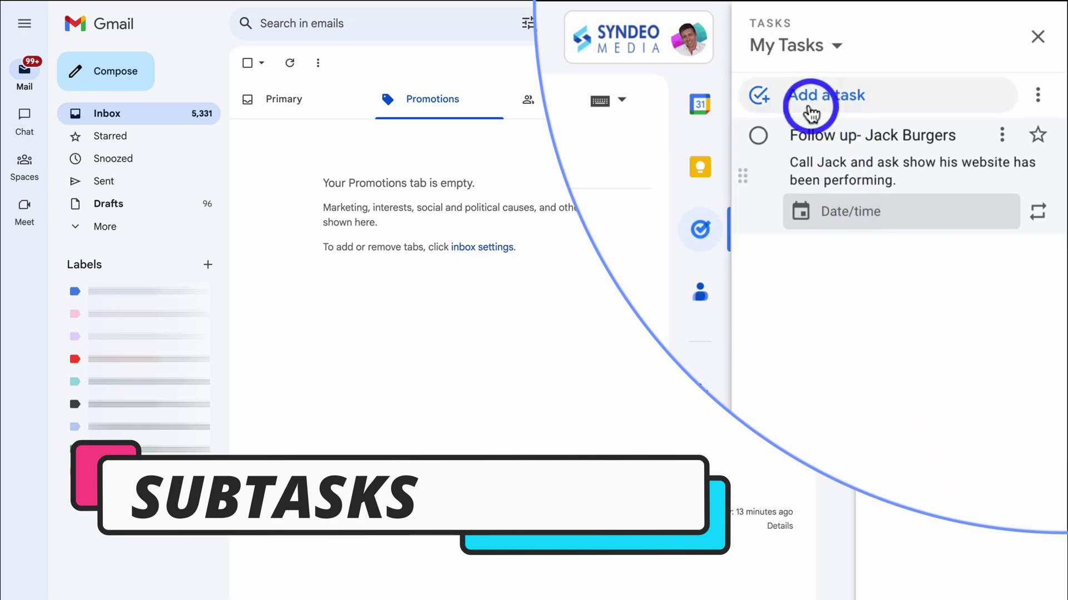
# Step: Add a task 'Web Design Client A' with the note 'New one page web design project.'
pyautogui.click(832, 104)
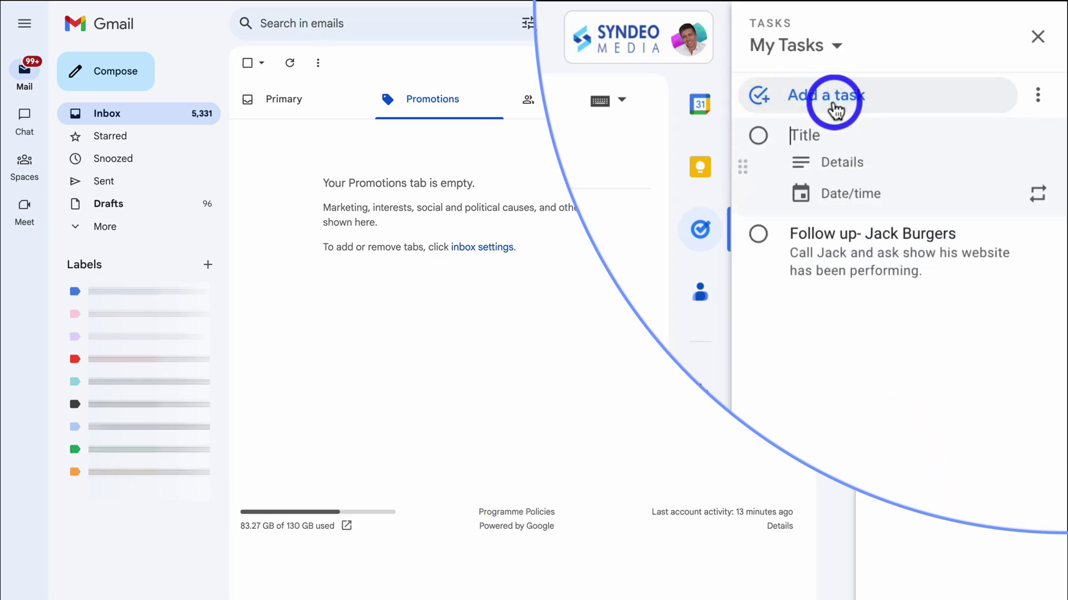
pyautogui.write('Web Design Client A')
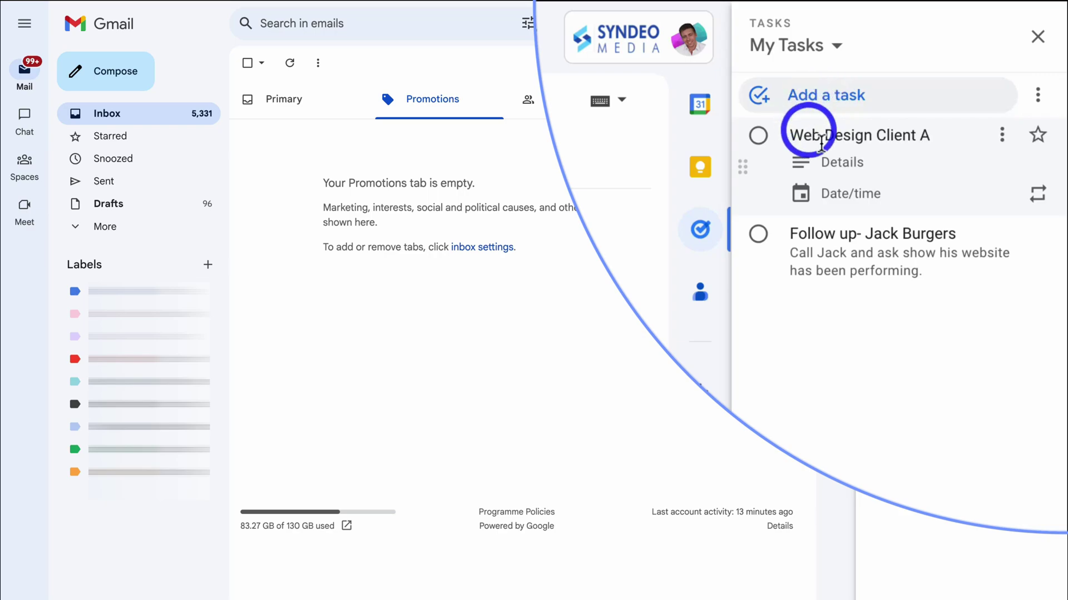
pyautogui.click(846, 161)
pyautogui.write('New one page web design project.')
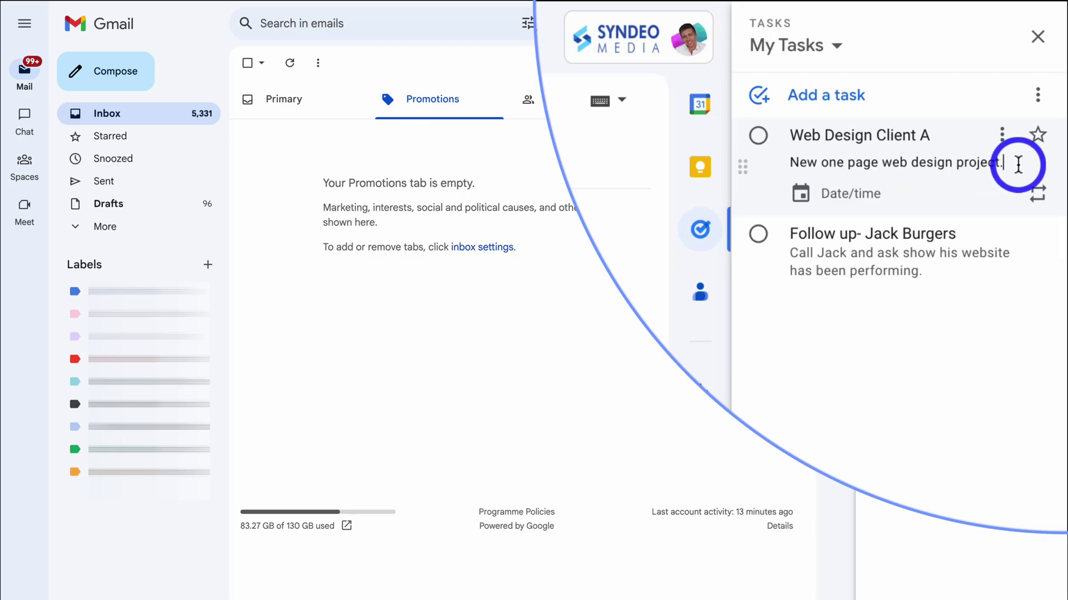
# Step: Give Web Design Client A a due date of Thu, 28 September
pyautogui.click(851, 195)
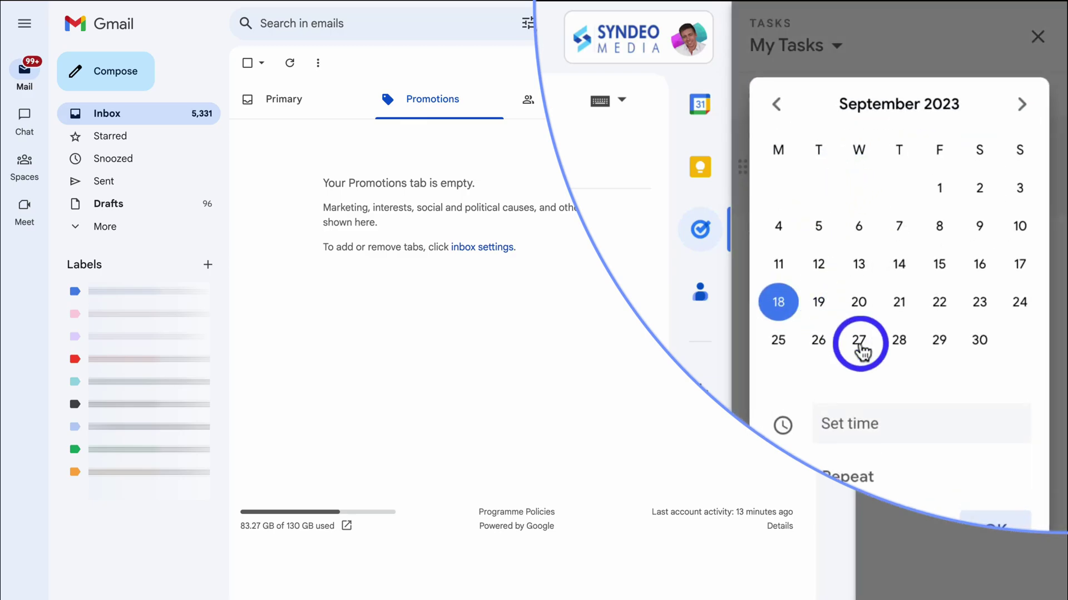
pyautogui.click(906, 344)
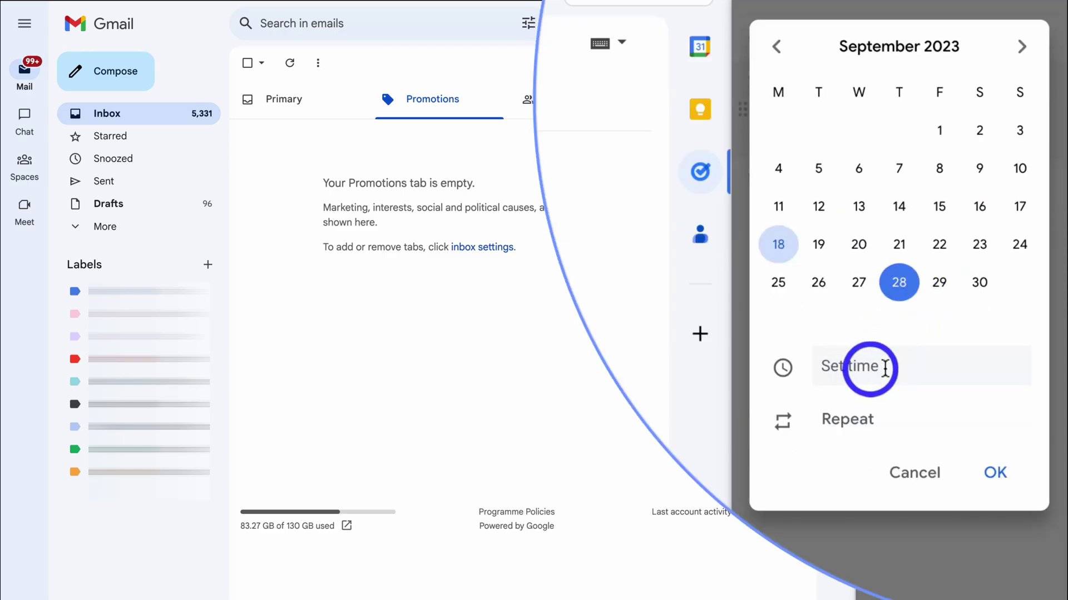
pyautogui.click(994, 473)
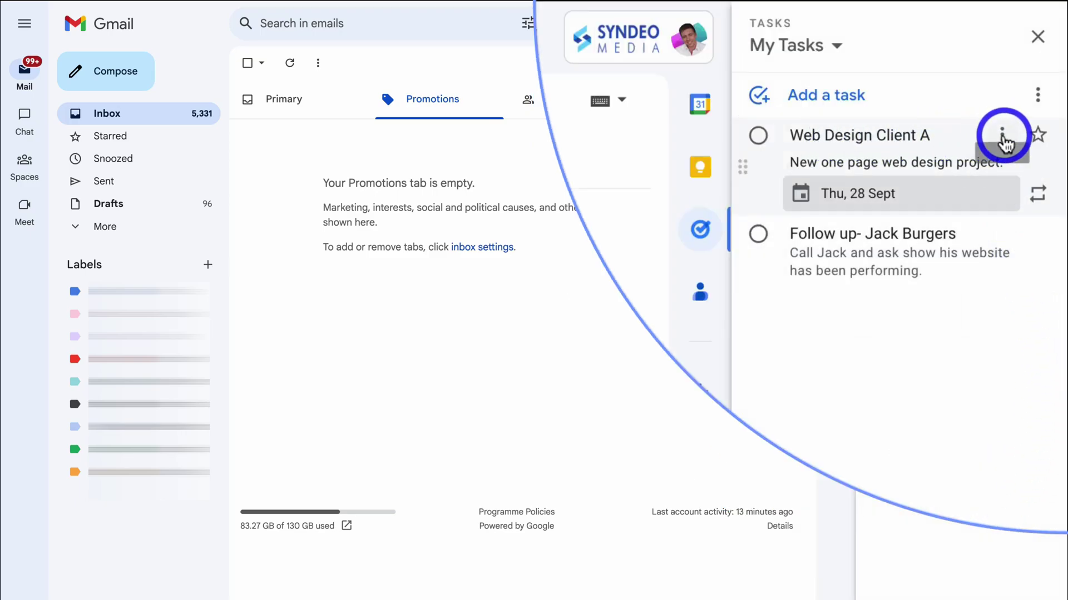
pyautogui.click(1004, 139)
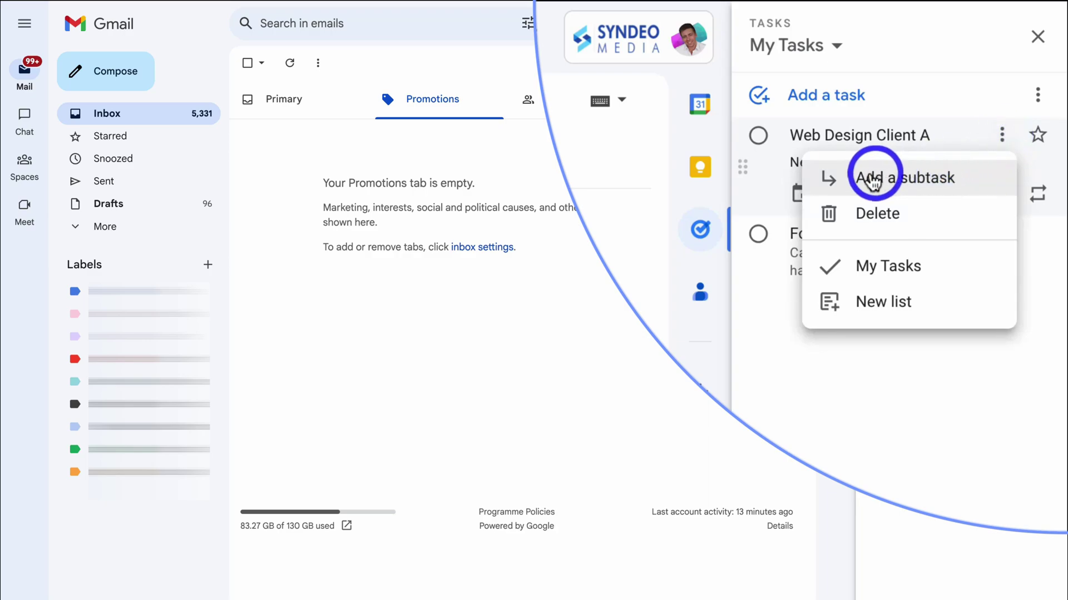
# Step: Add subtasks 'Logo design' and 'Page features' under Web Design Client A
pyautogui.click(968, 181)
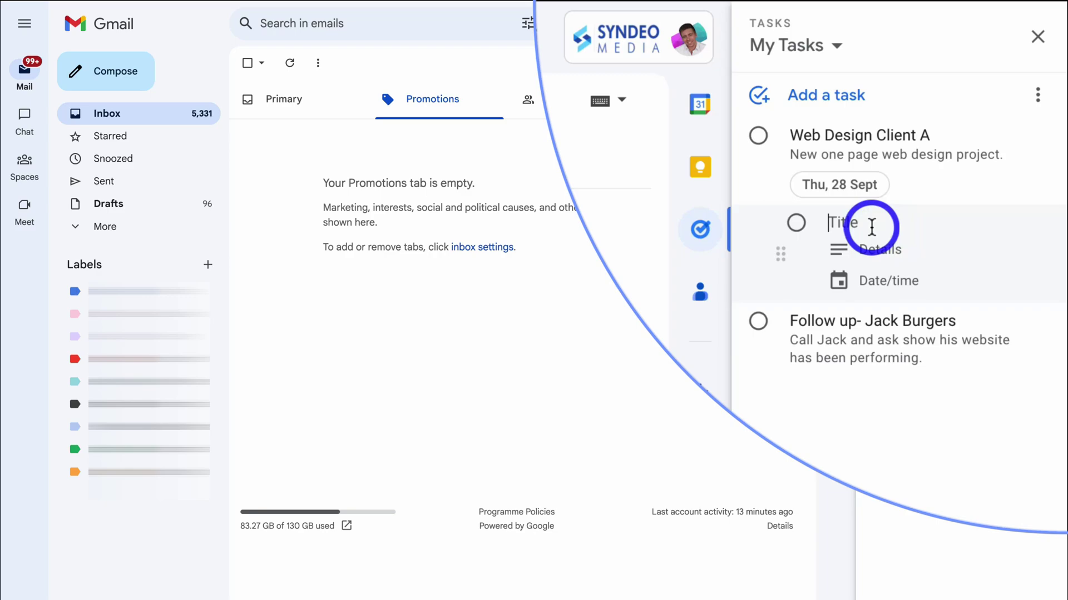
pyautogui.write('Logo design')
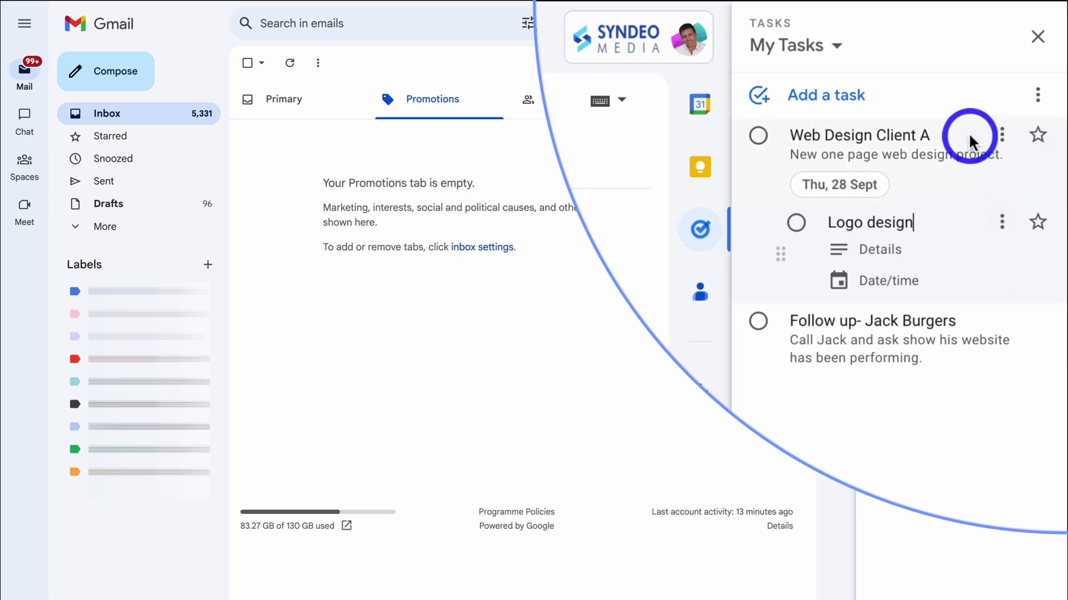
pyautogui.click(1001, 140)
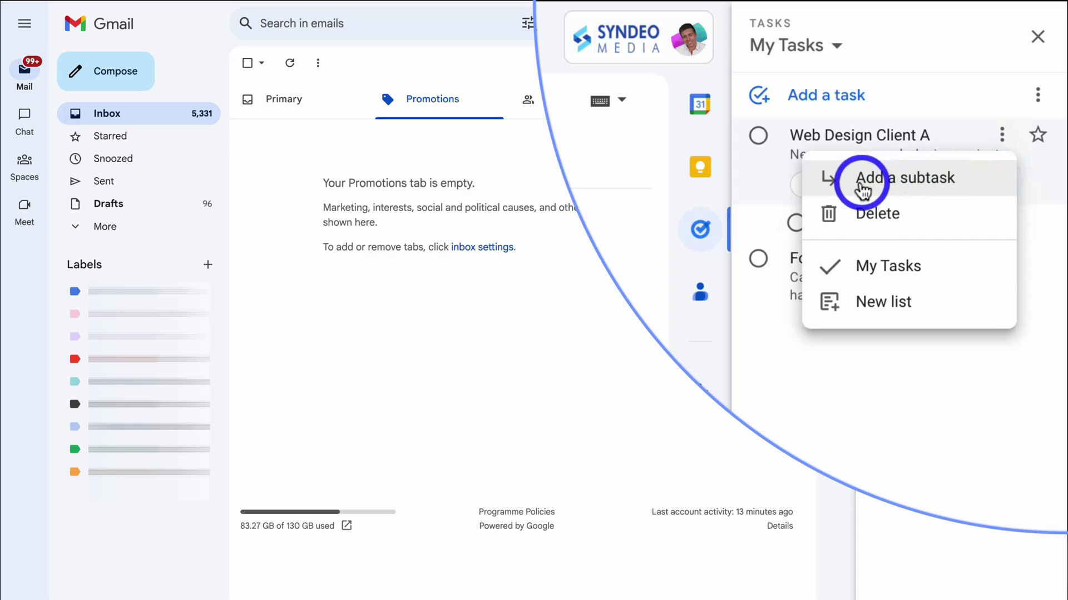
pyautogui.click(941, 178)
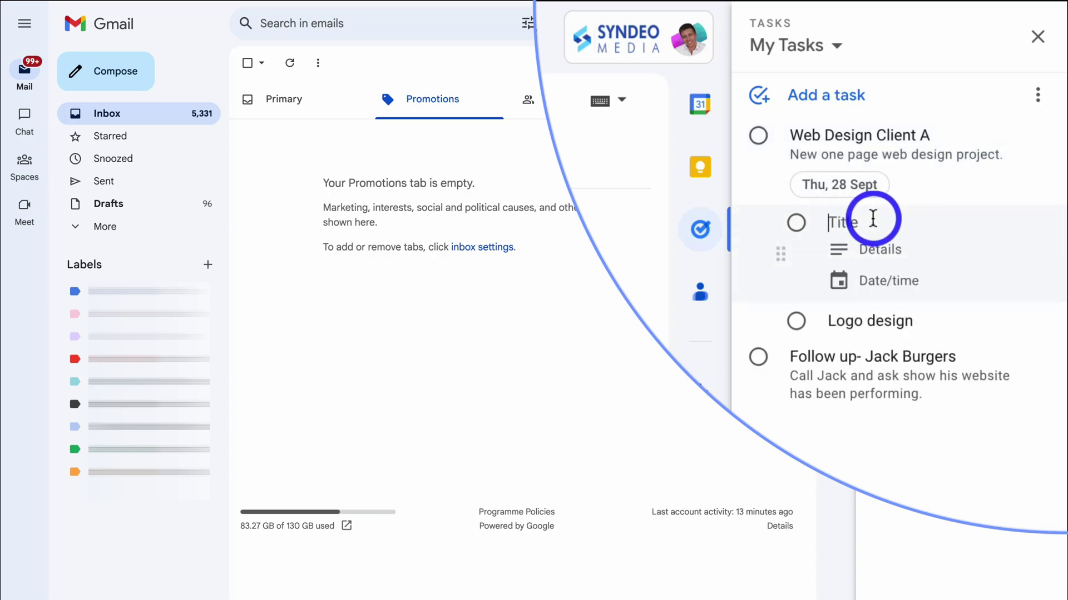
pyautogui.write('Page features')
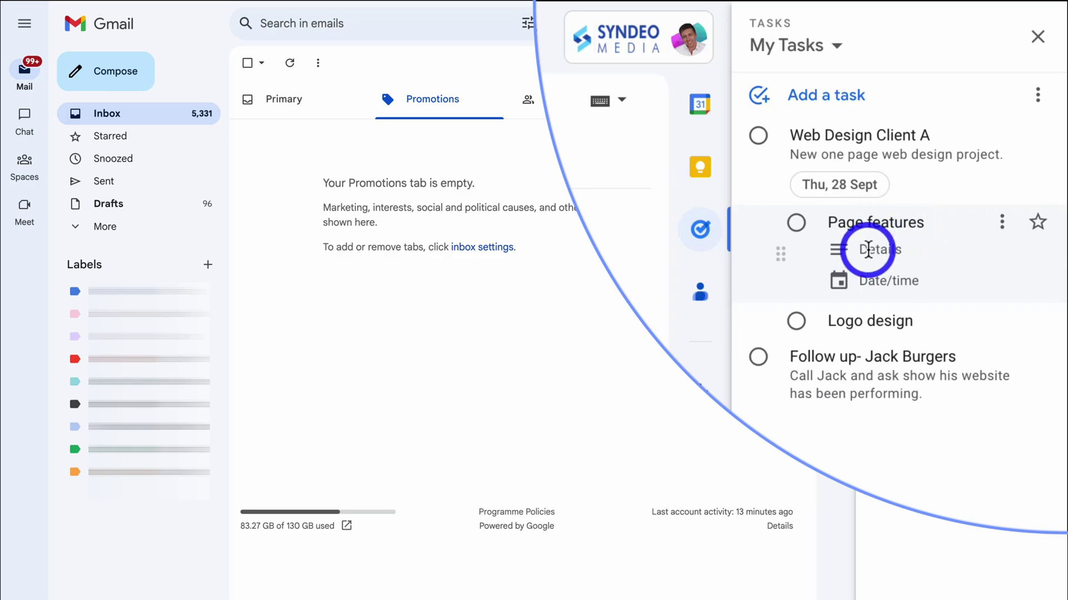
pyautogui.click(875, 471)
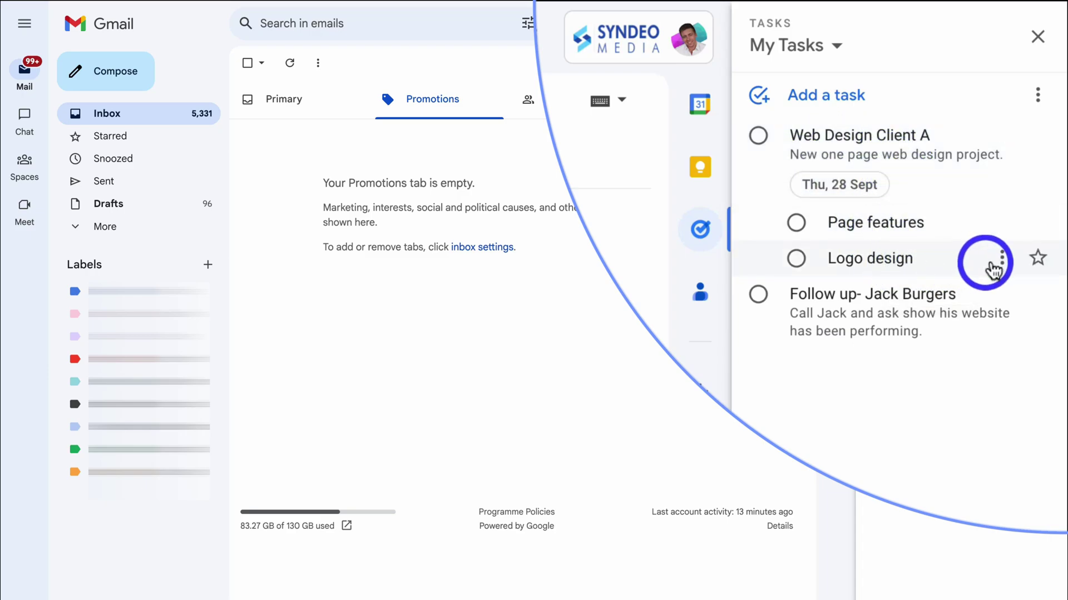
pyautogui.click(1002, 259)
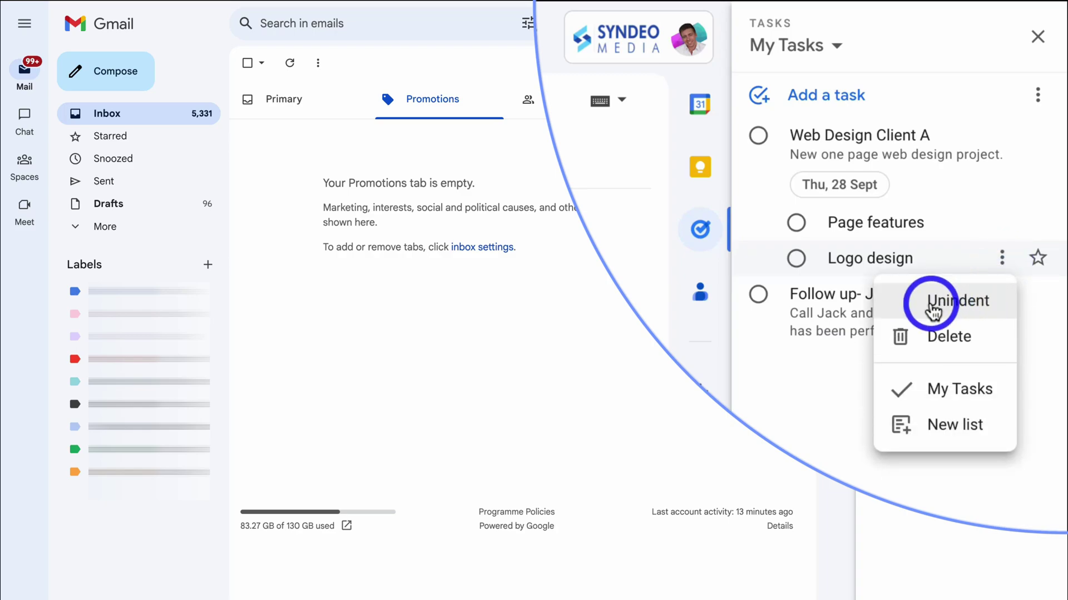
pyautogui.click(964, 305)
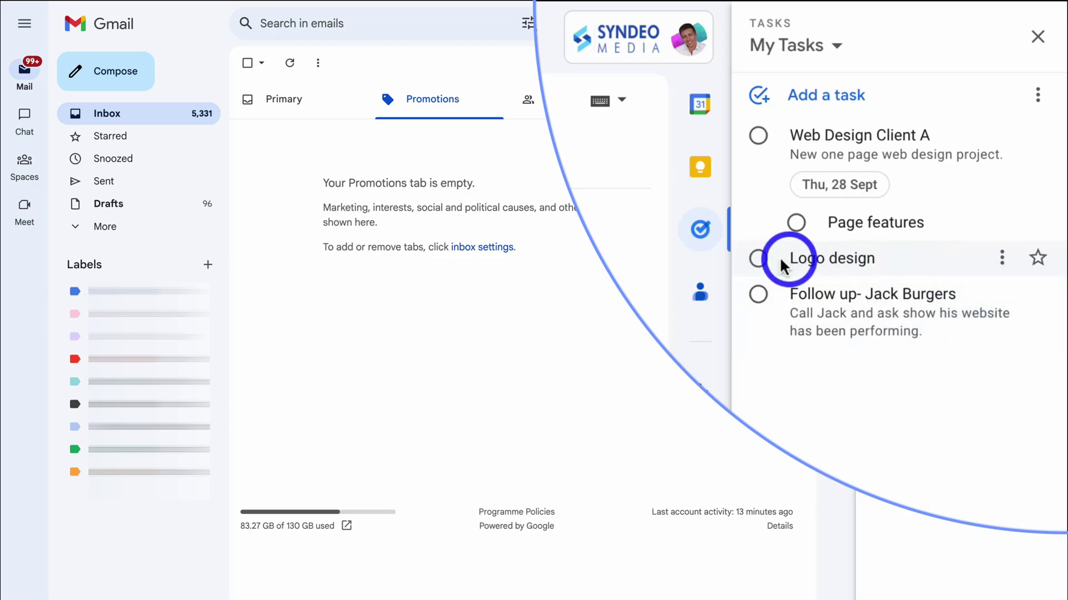
pyautogui.click(1001, 258)
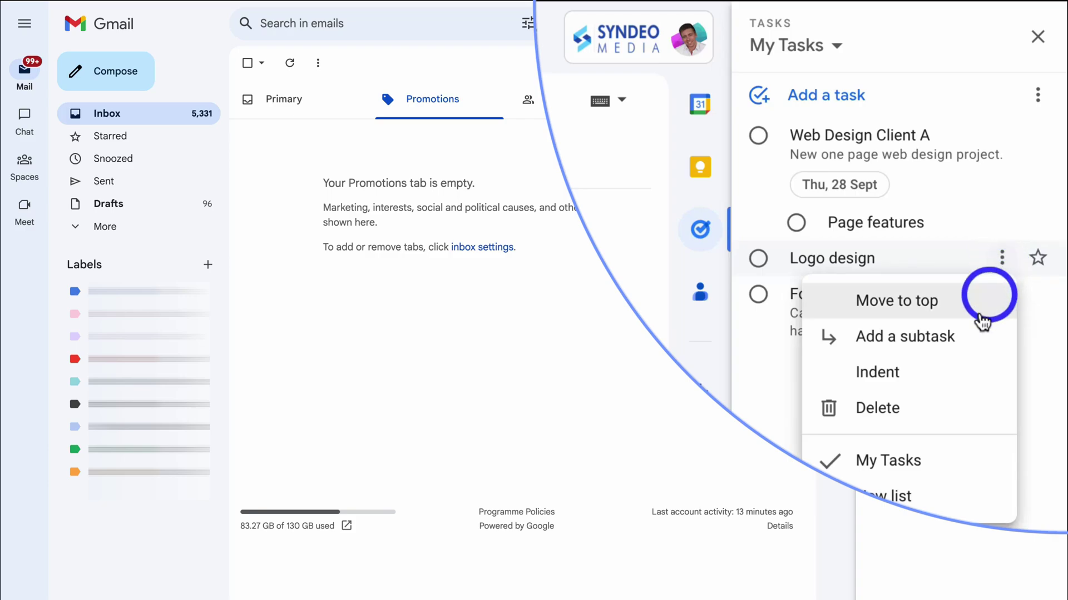
pyautogui.click(943, 376)
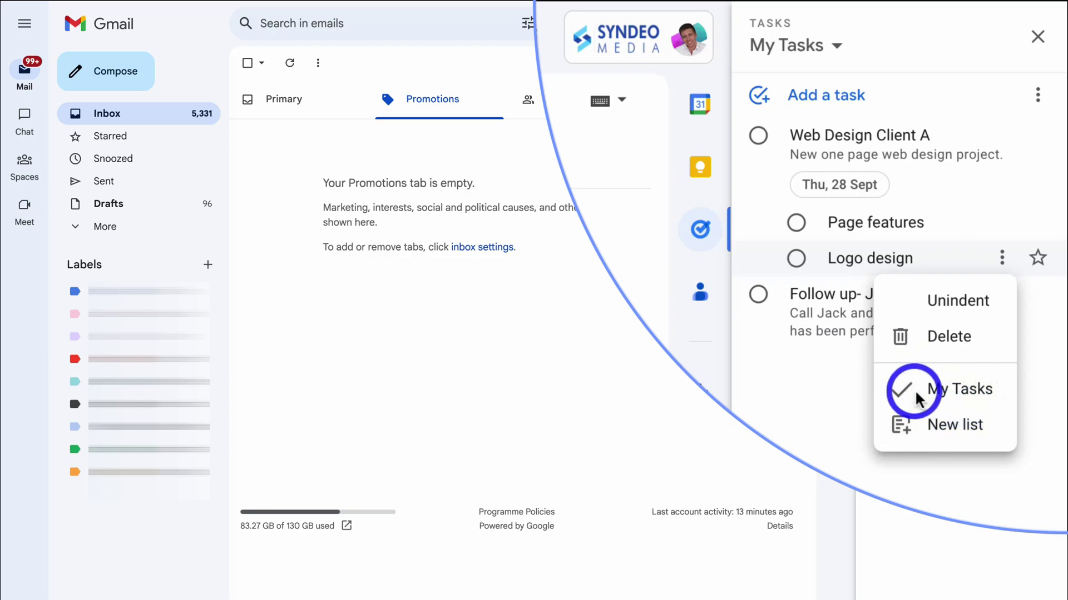
pyautogui.click(829, 408)
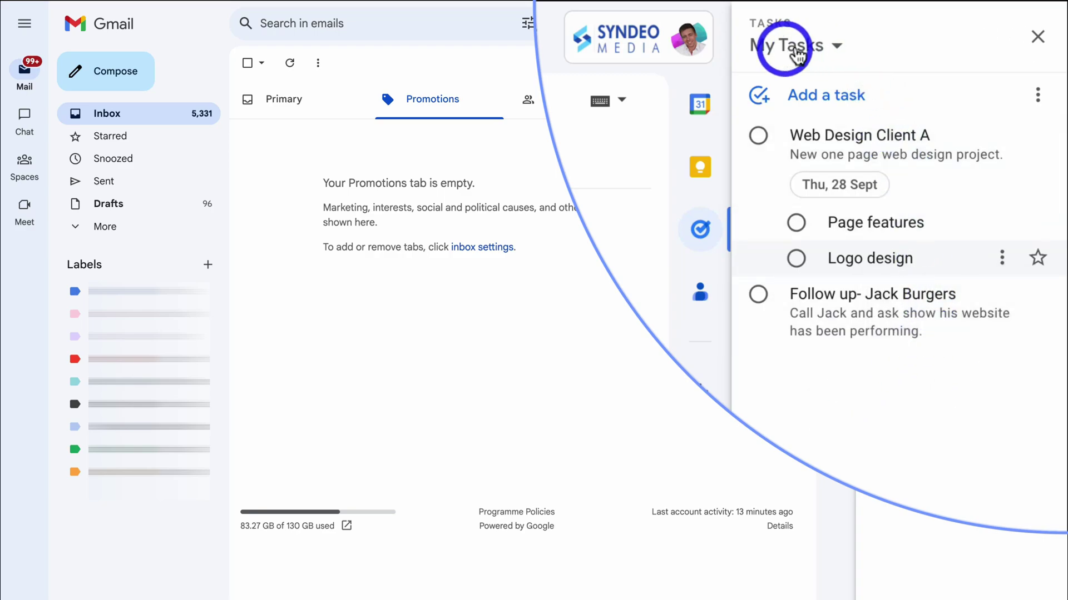
# Step: Create a new task list named 'Follow up' from the list dropdown
pyautogui.click(840, 46)
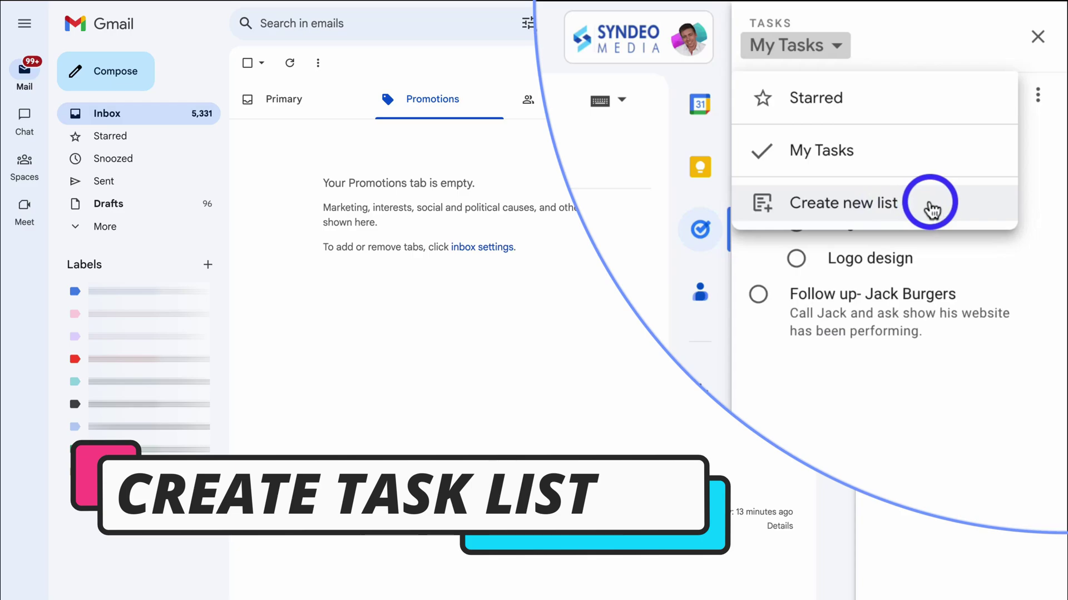
pyautogui.click(931, 210)
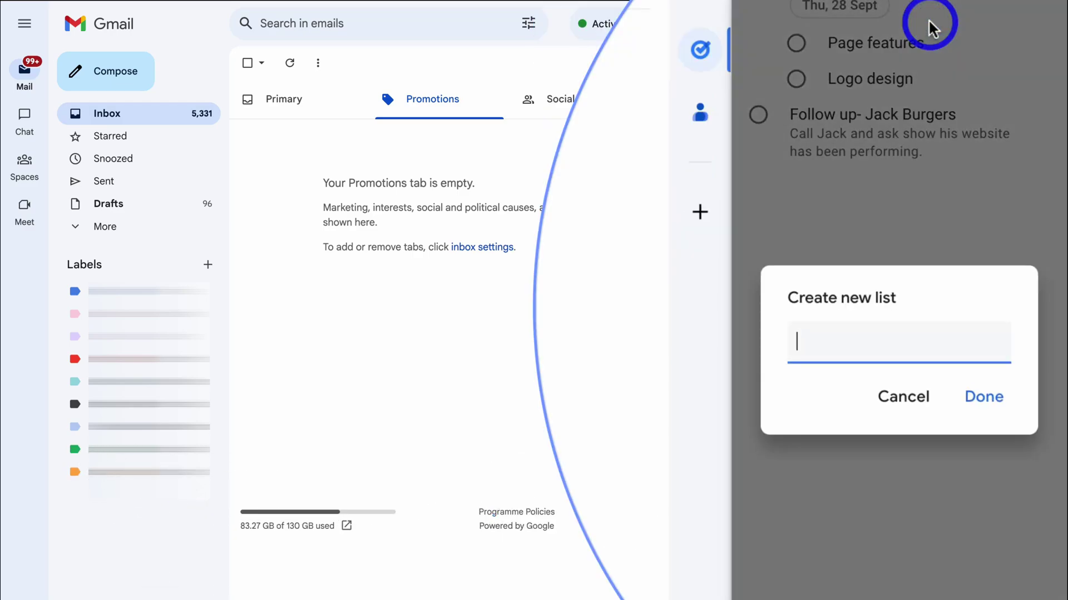
pyautogui.write('Follow up')
pyautogui.click(979, 396)
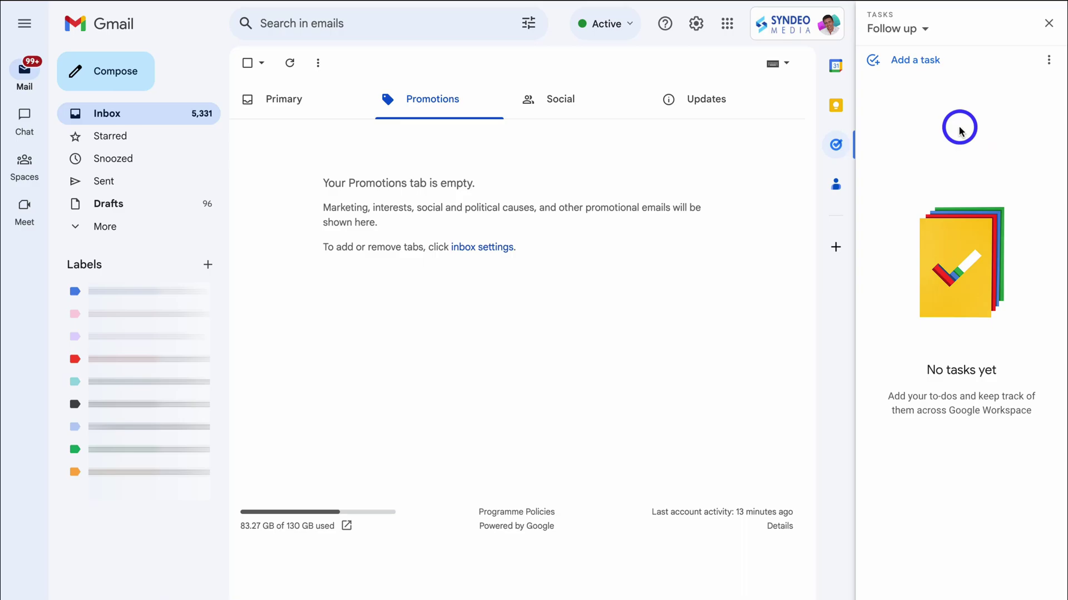
# Step: In My Tasks, move the client follow-up task into the Follow up list
pyautogui.click(906, 31)
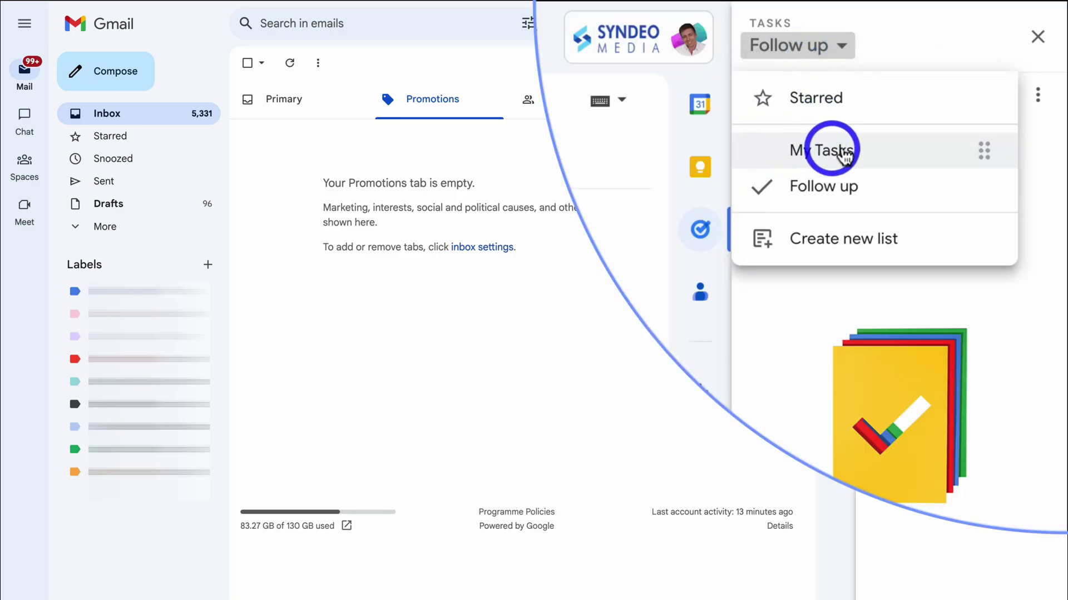
pyautogui.click(901, 158)
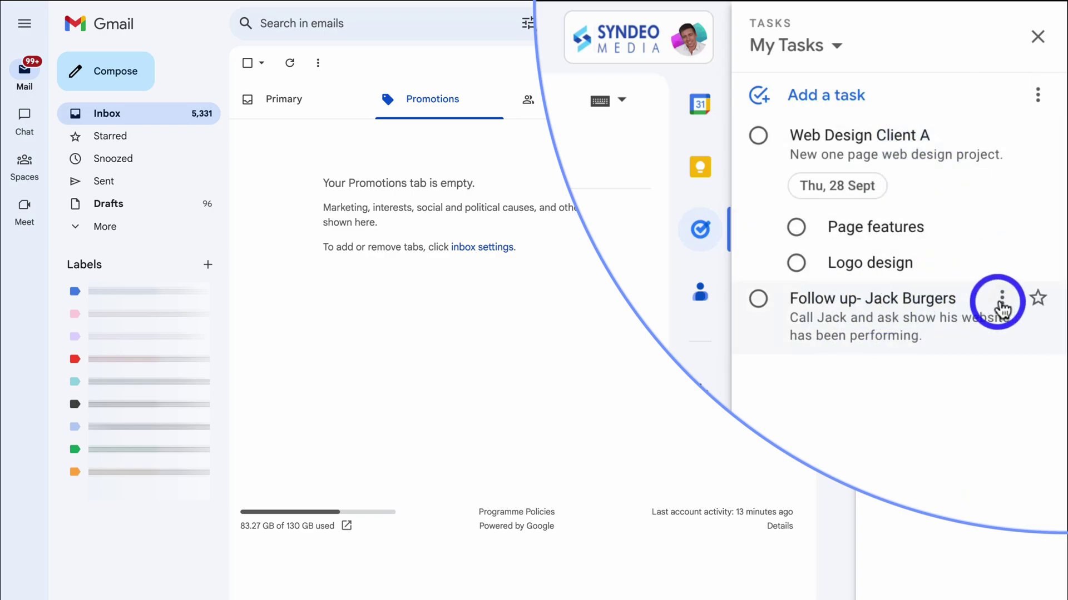
pyautogui.click(1001, 299)
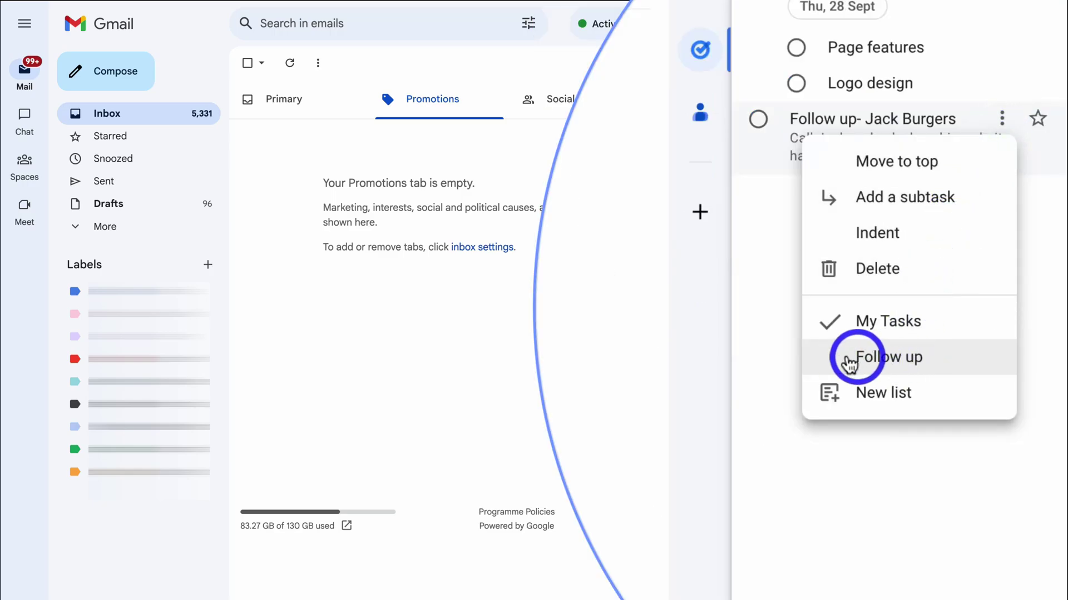
pyautogui.click(922, 362)
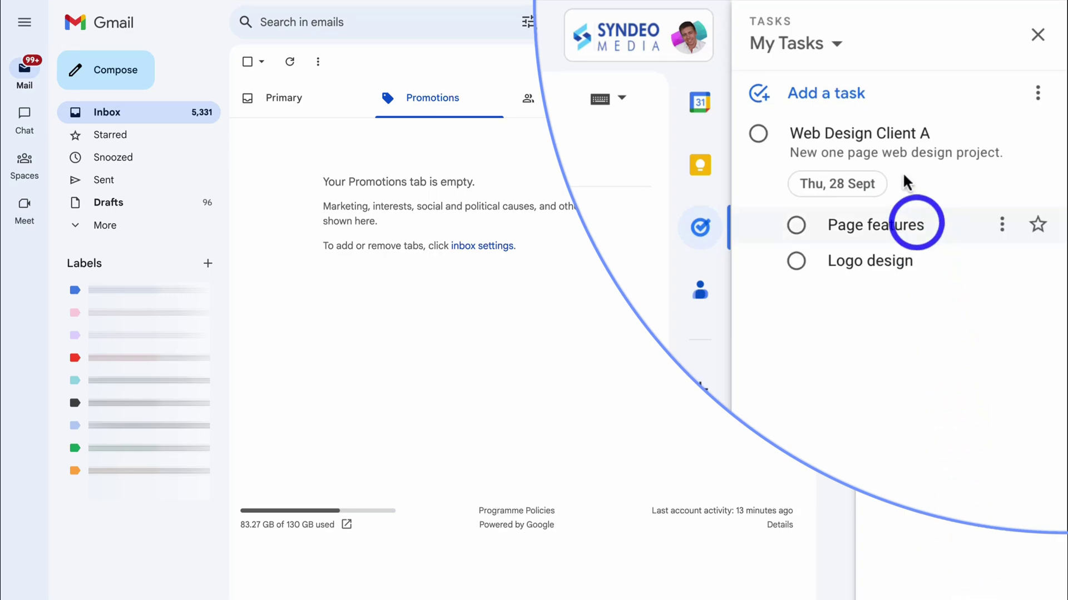
# Step: Check the Follow up list for the moved task, then return to My Tasks
pyautogui.click(834, 44)
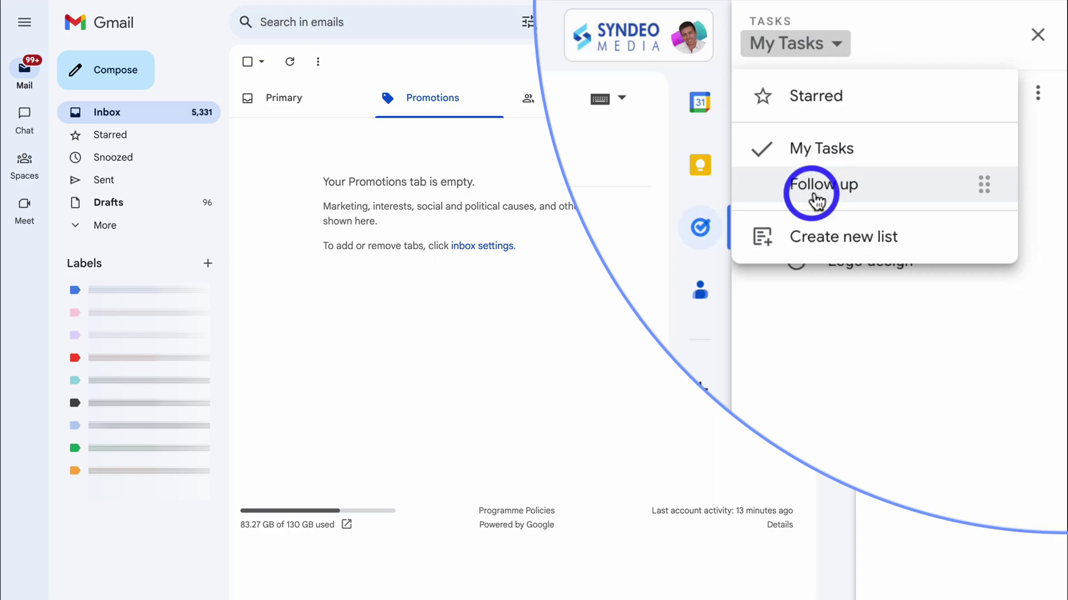
pyautogui.click(888, 186)
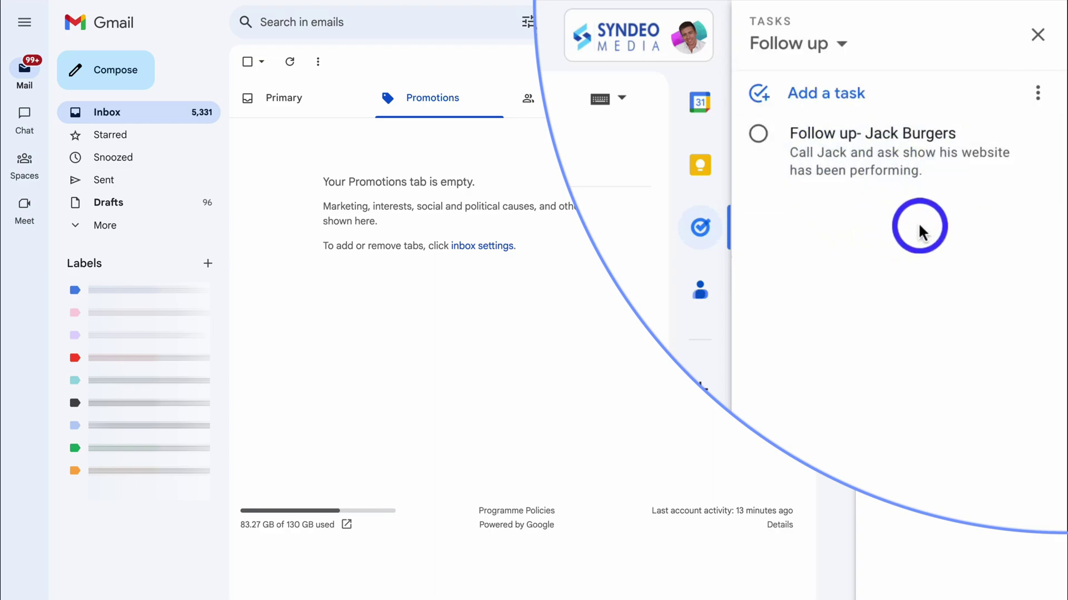
pyautogui.click(802, 46)
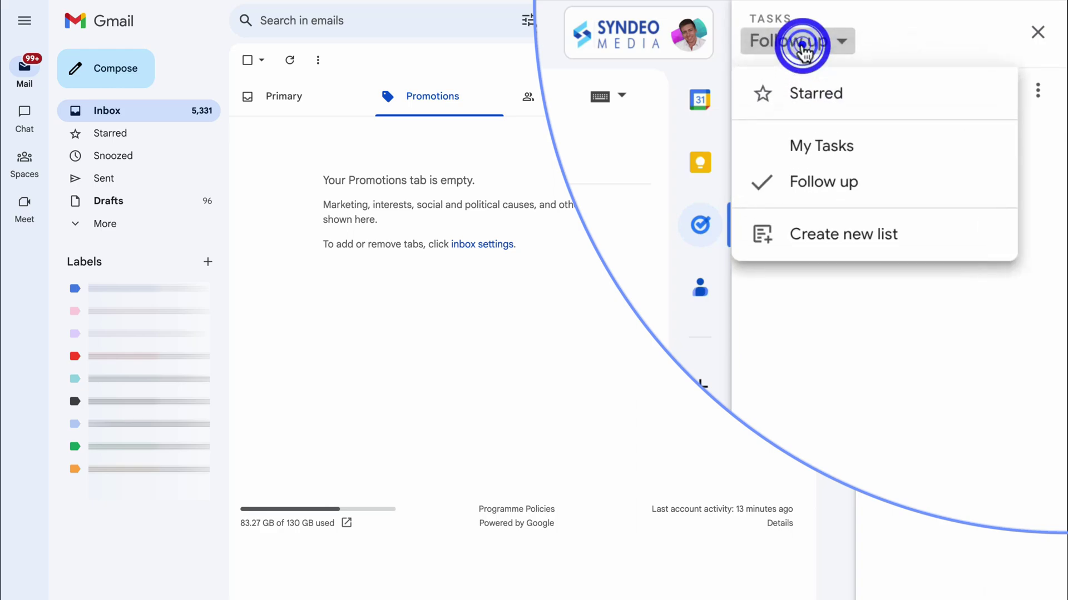
pyautogui.click(856, 145)
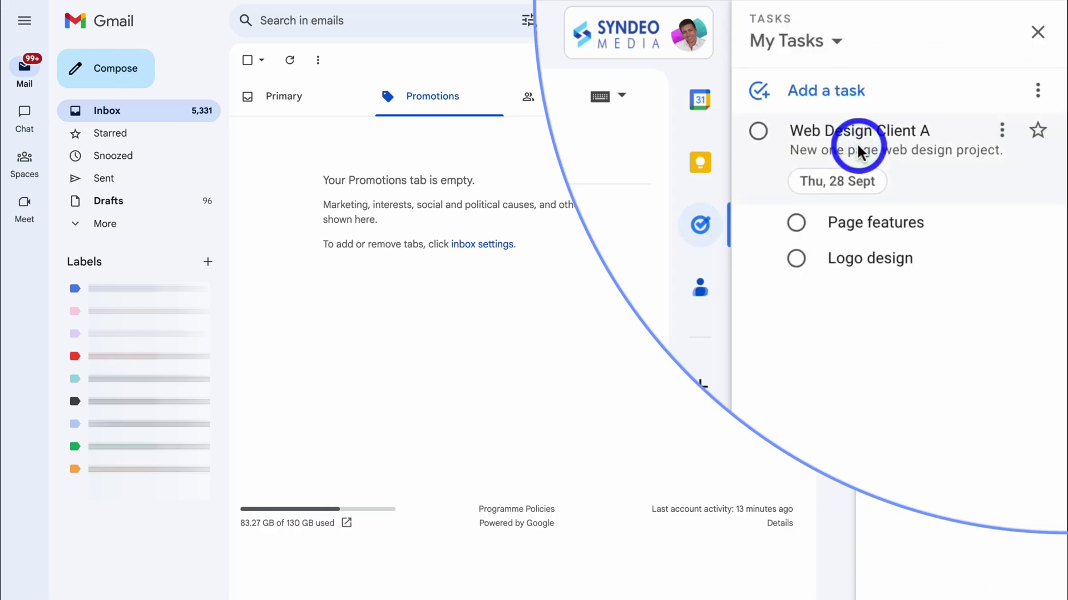
# Step: Tick Logo design as complete, then expand and collapse the Completed (3) section
pyautogui.click(796, 258)
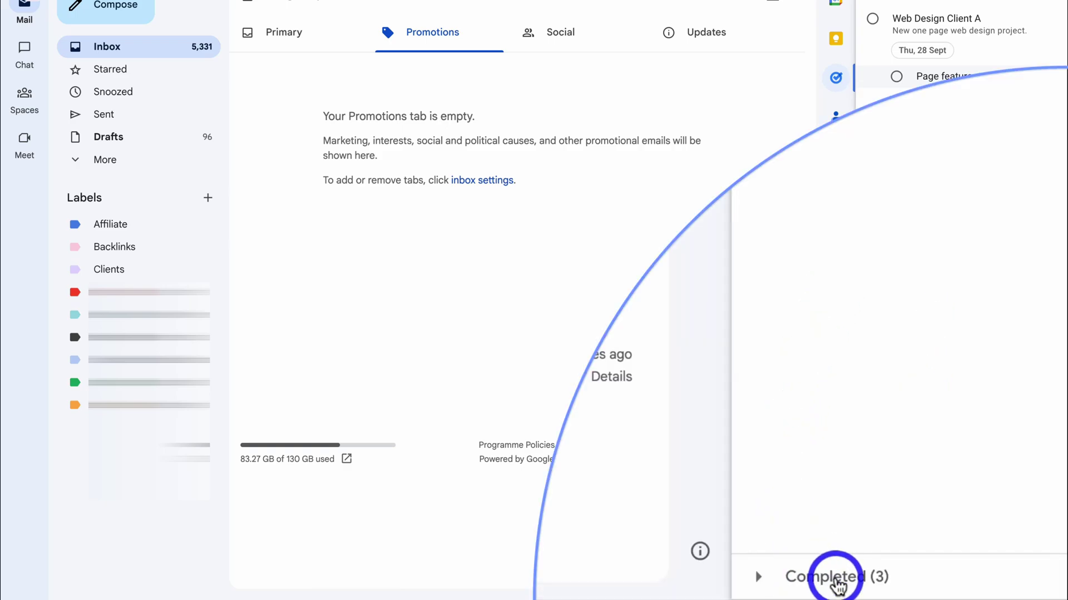
pyautogui.click(826, 581)
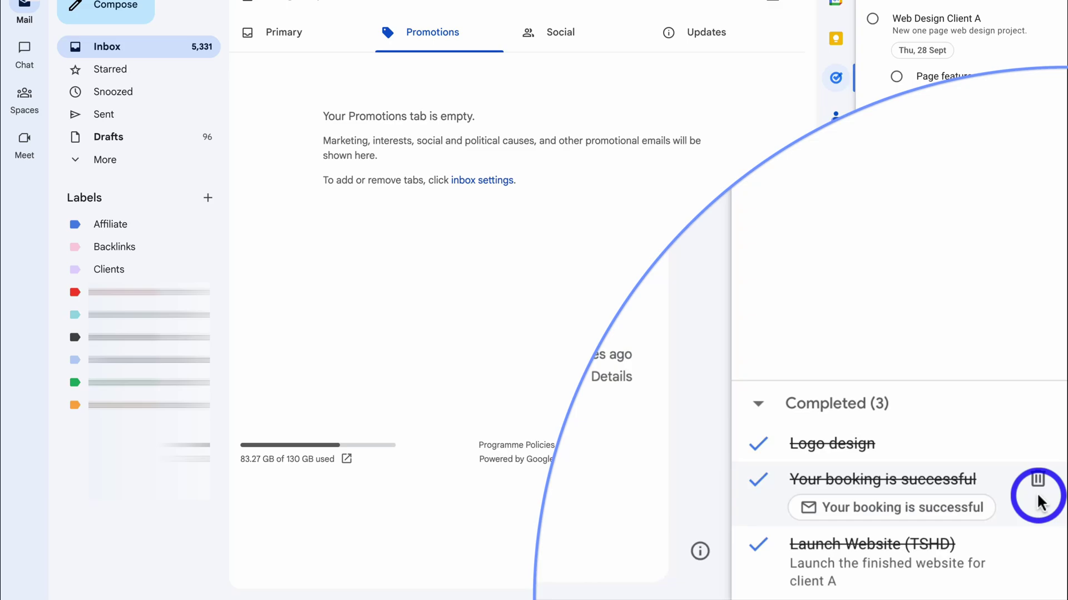
pyautogui.click(760, 405)
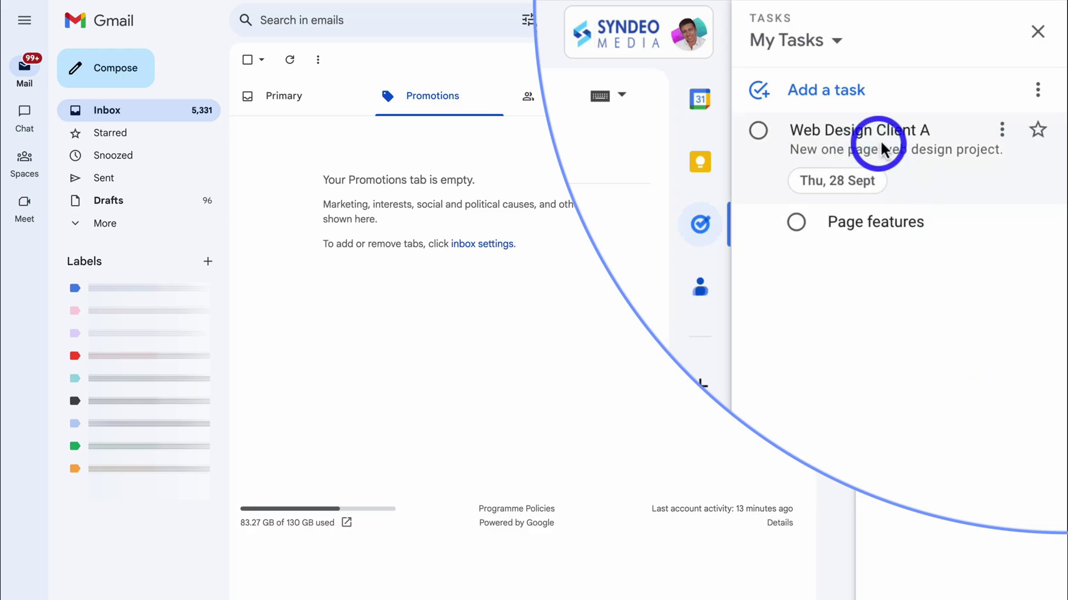
# Step: Move Web Design Client A into a new list named 'Web Design Projects'
pyautogui.click(1003, 133)
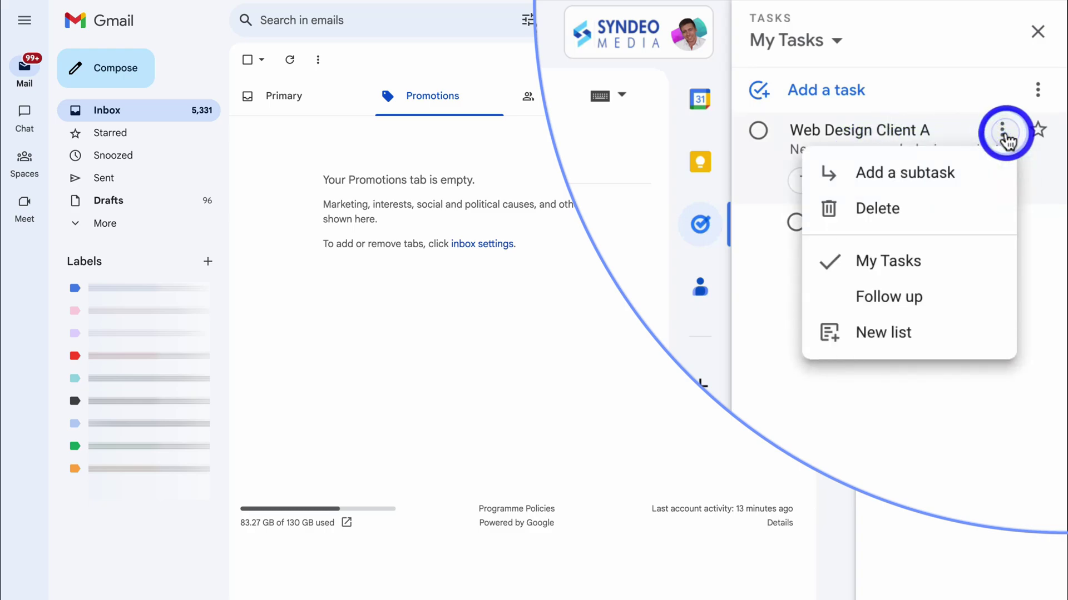
pyautogui.click(914, 343)
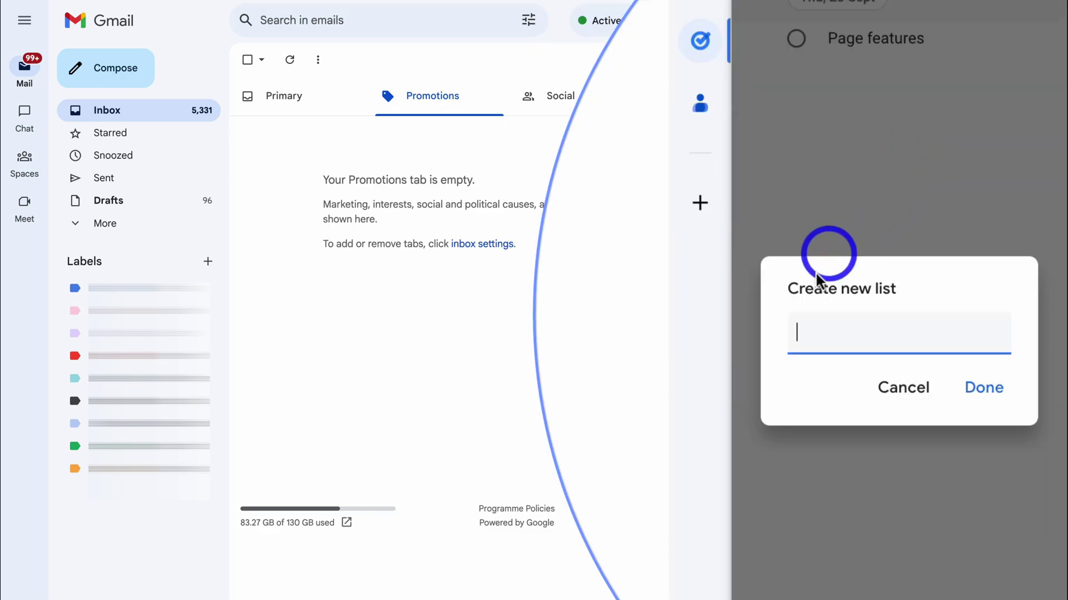
pyautogui.write('Web Design Projects')
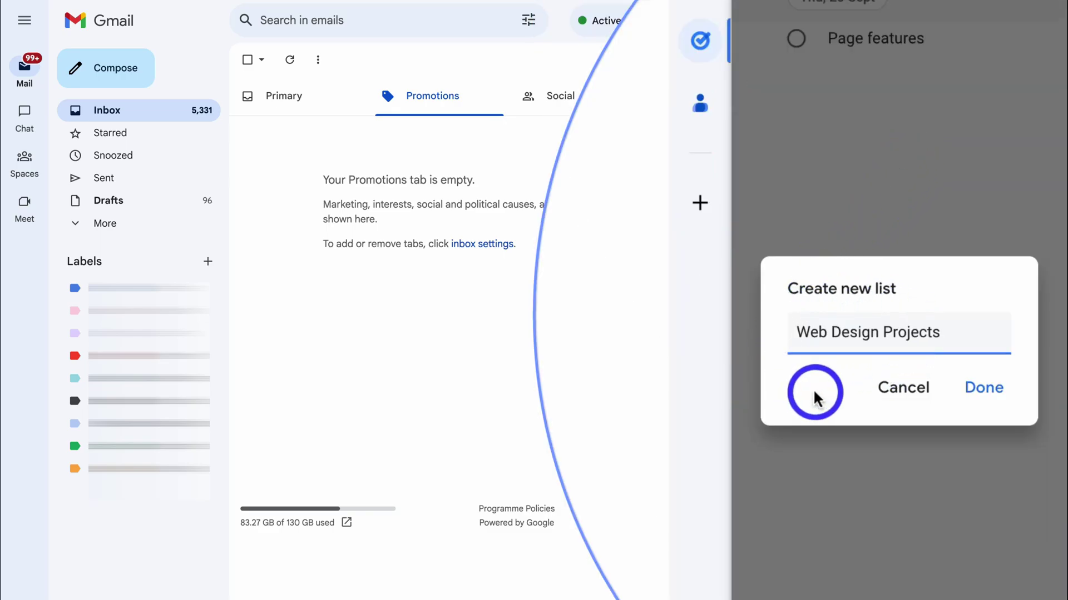
pyautogui.click(970, 387)
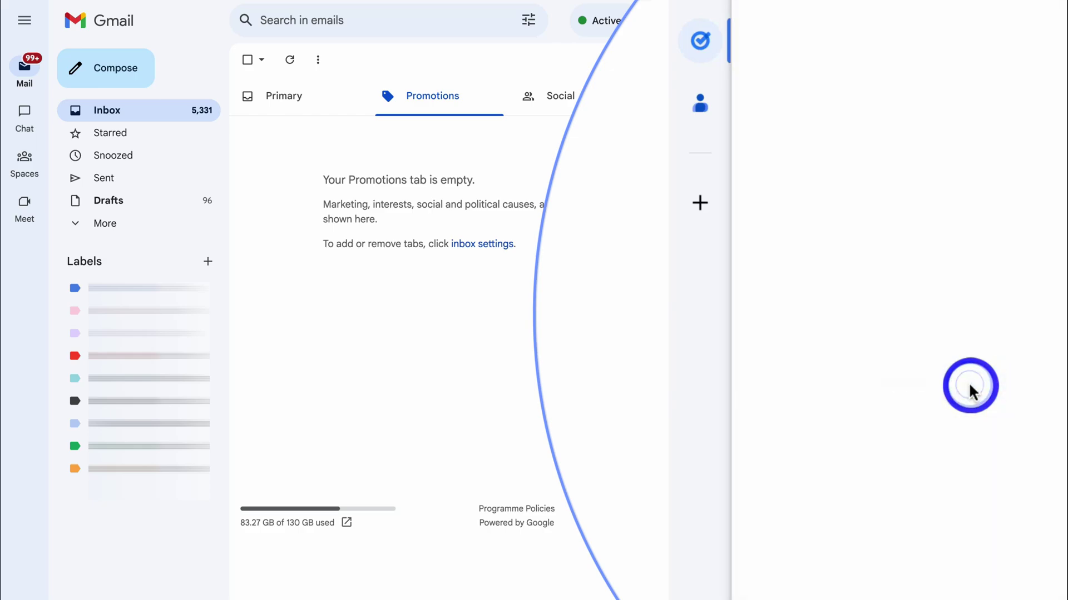
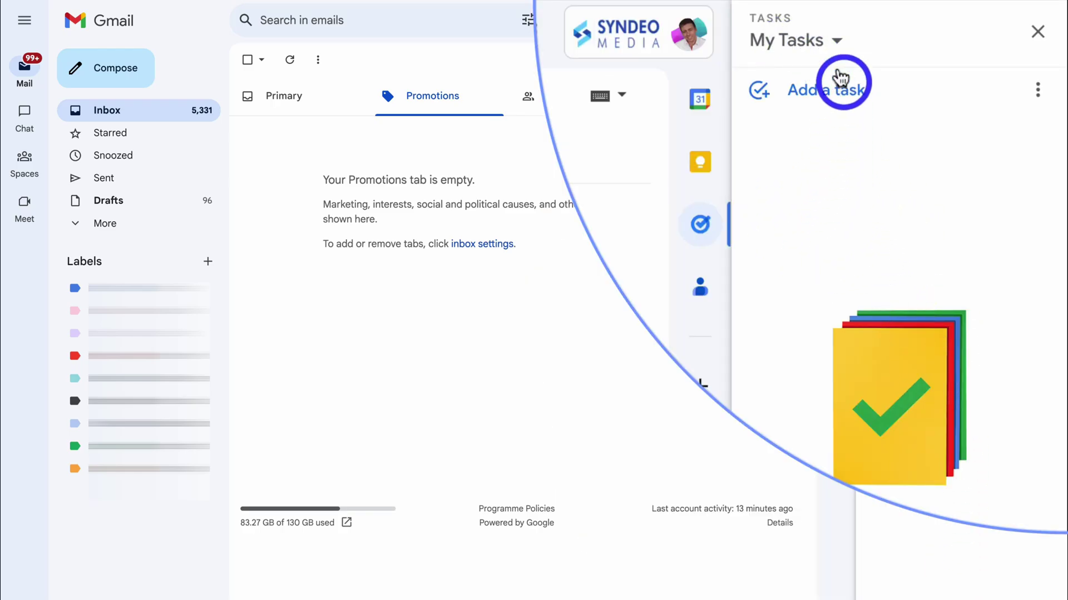
# Step: Star the Page features task in Web Design Projects, then show the Starred list
pyautogui.click(767, 43)
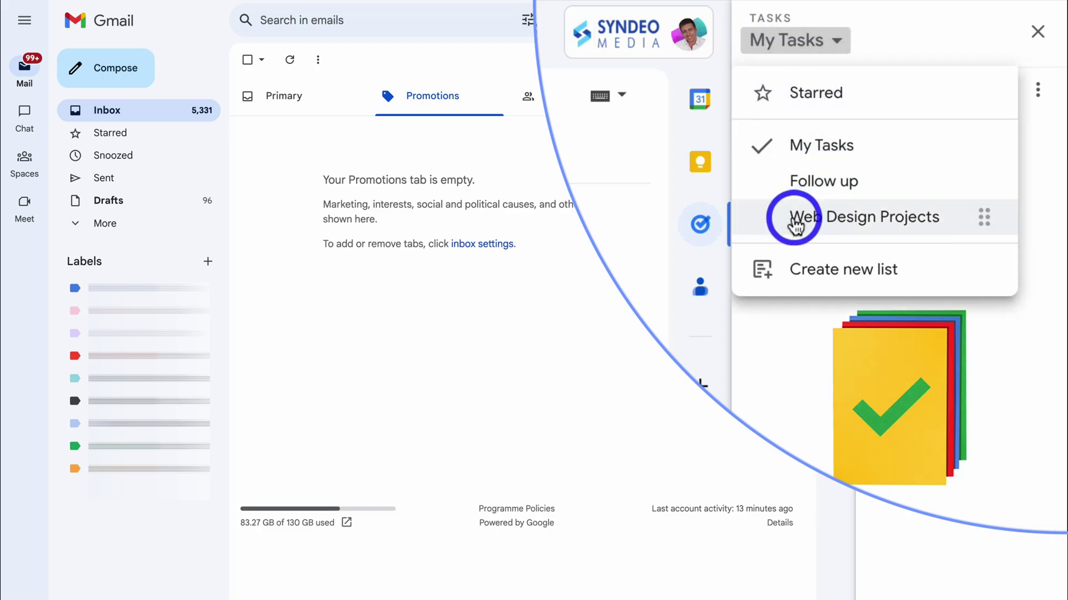
pyautogui.click(888, 218)
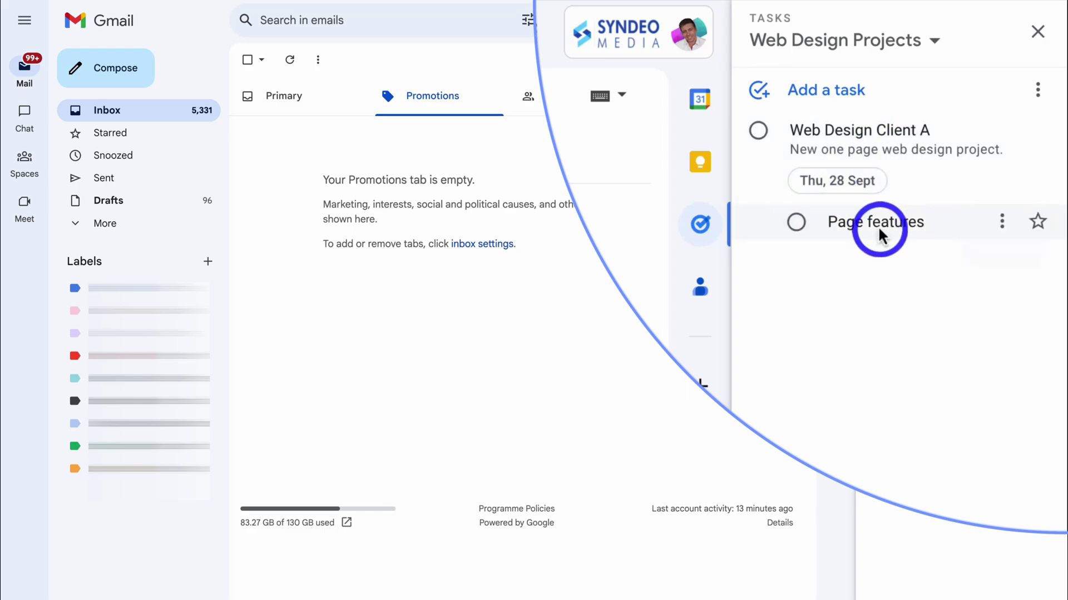
pyautogui.click(1038, 222)
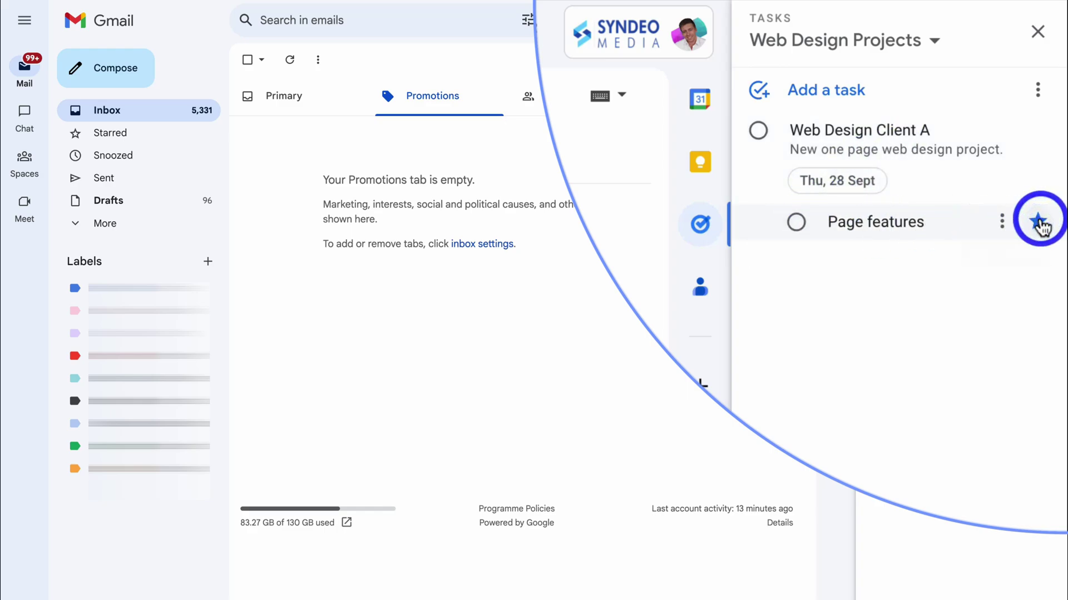
pyautogui.click(877, 49)
pyautogui.click(867, 90)
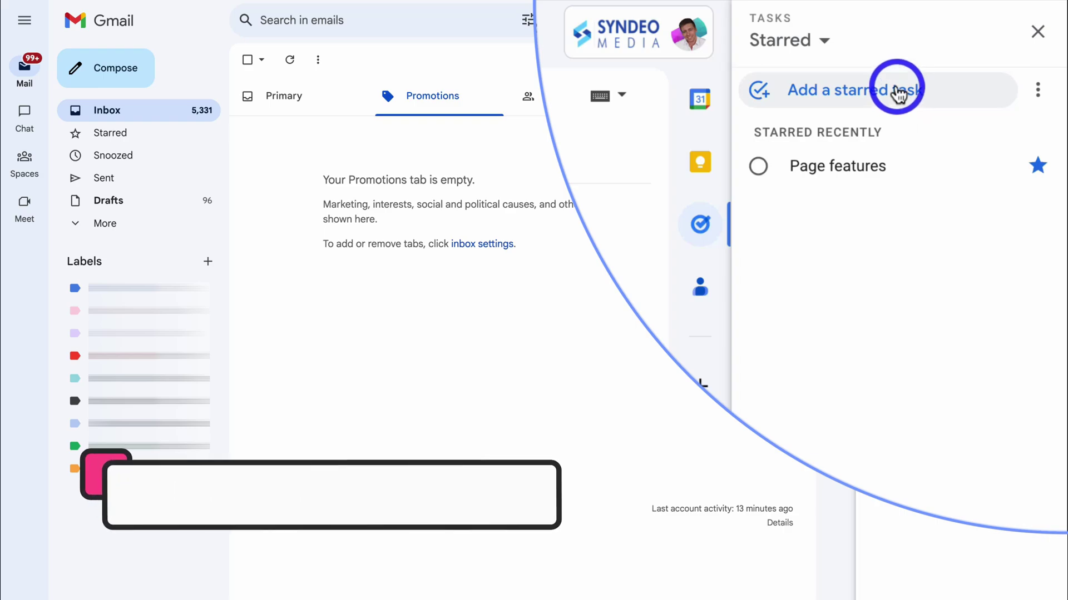
# Step: Switch the Tasks panel to the Follow up list and show the Primary inbox emails
pyautogui.click(784, 45)
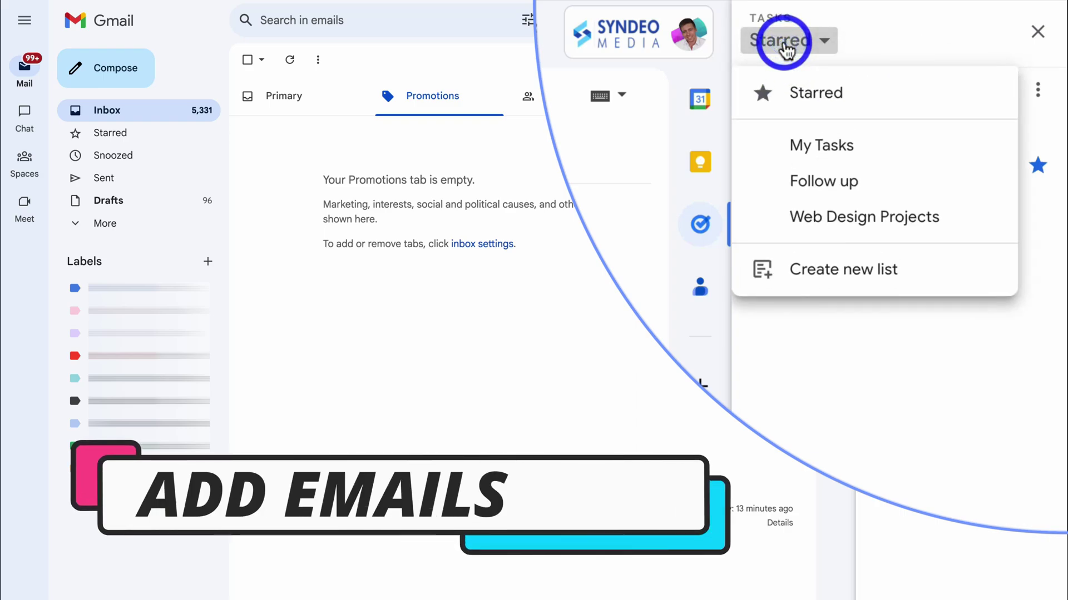
pyautogui.click(883, 188)
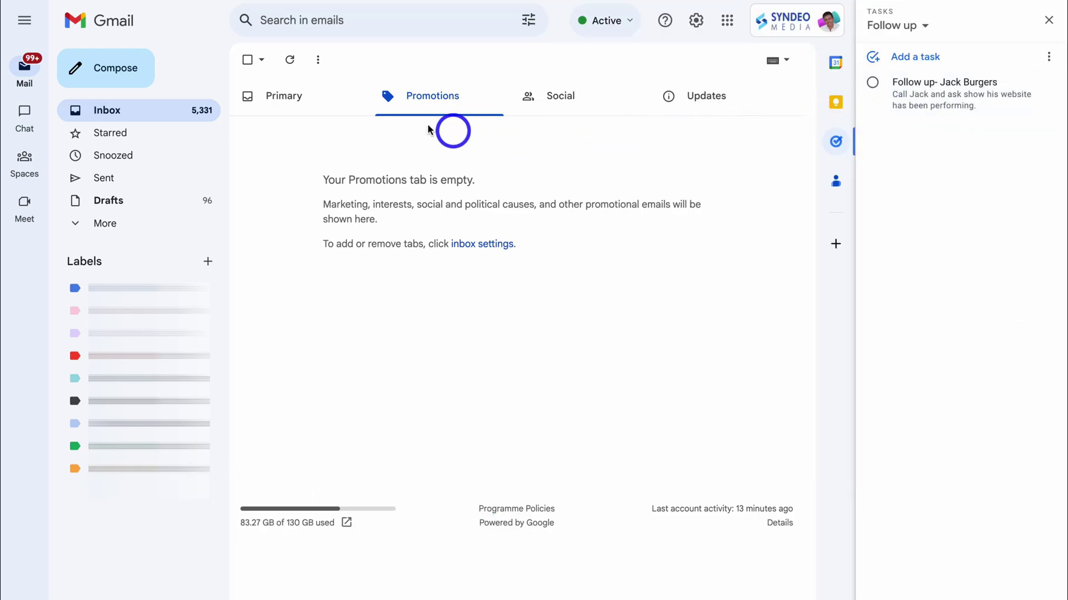
pyautogui.click(327, 107)
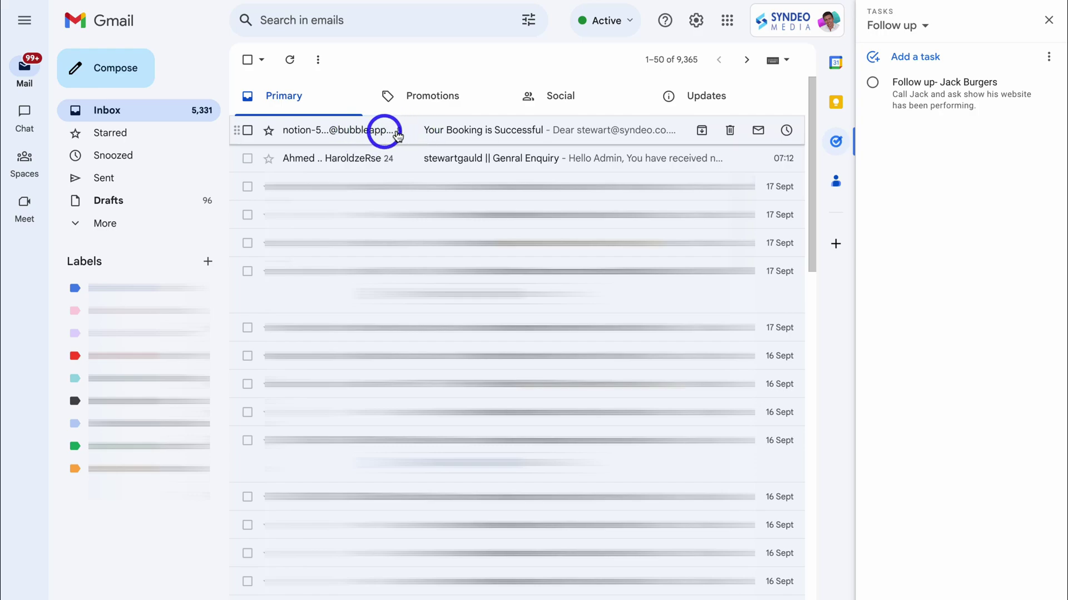
# Step: Turn the booking email into a 'Your Booking is Successful' Follow up task and open its linked email
pyautogui.moveTo(363, 134); pyautogui.dragTo(915, 129)
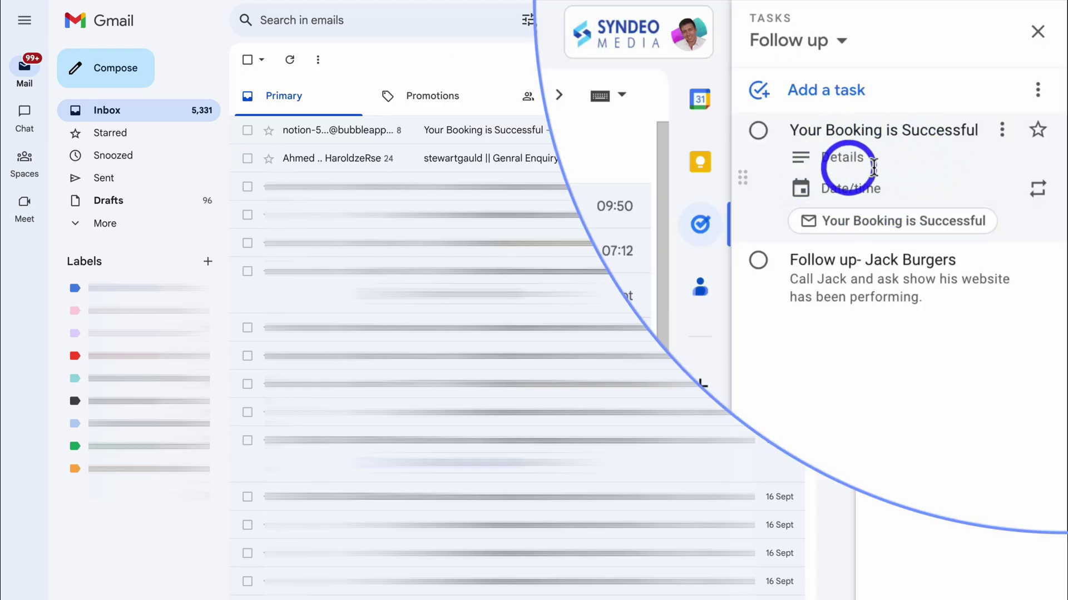
pyautogui.click(883, 220)
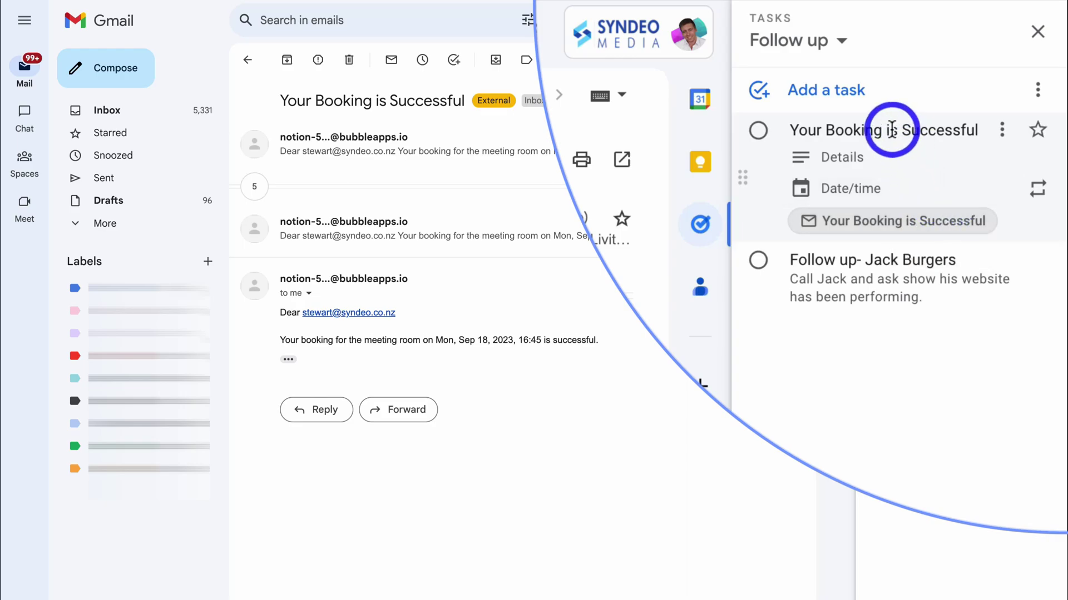
pyautogui.click(837, 286)
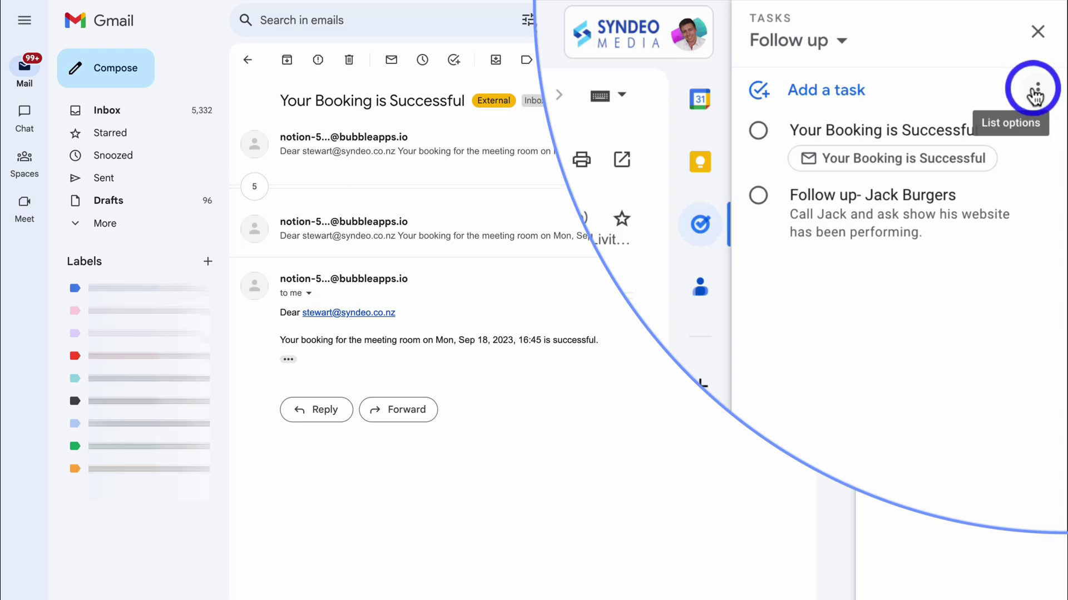
# Step: Check the Follow up list options without changes, then show Calendar for Monday 18 Sept in the side panel
pyautogui.click(1035, 92)
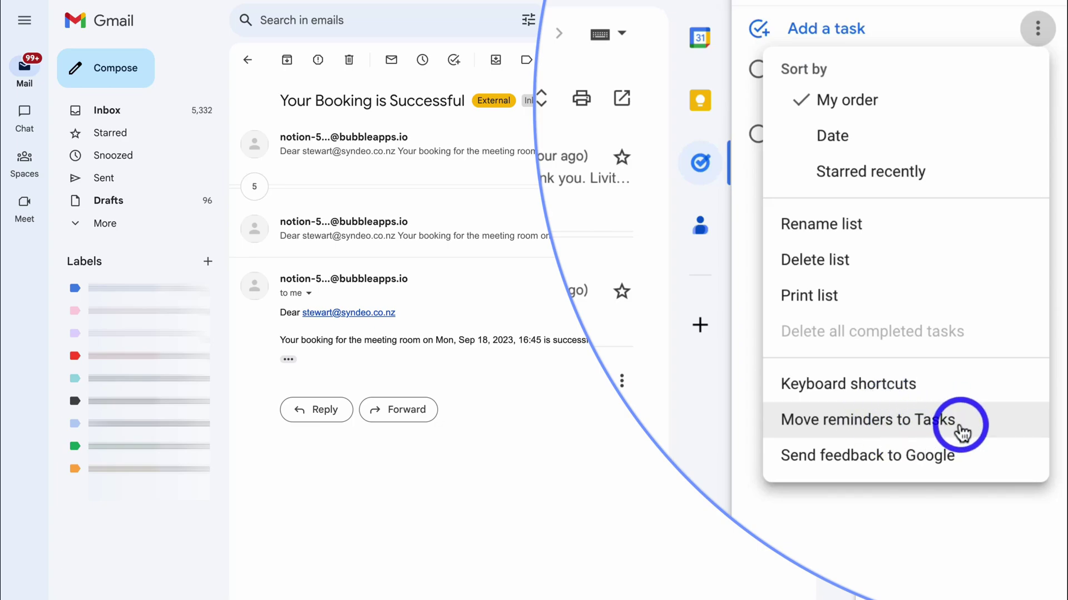
pyautogui.click(886, 528)
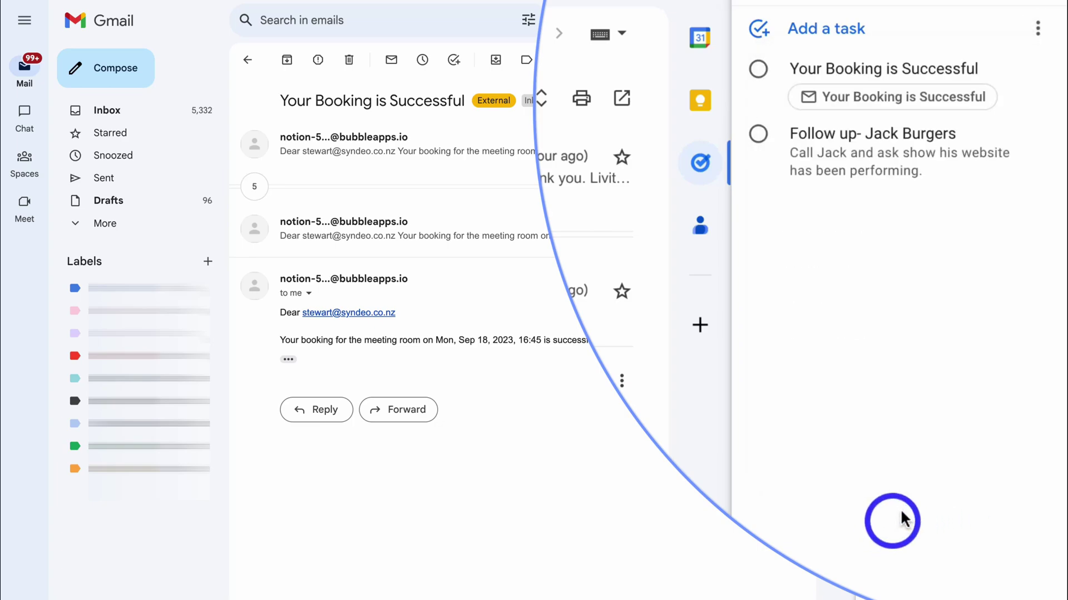
pyautogui.click(699, 41)
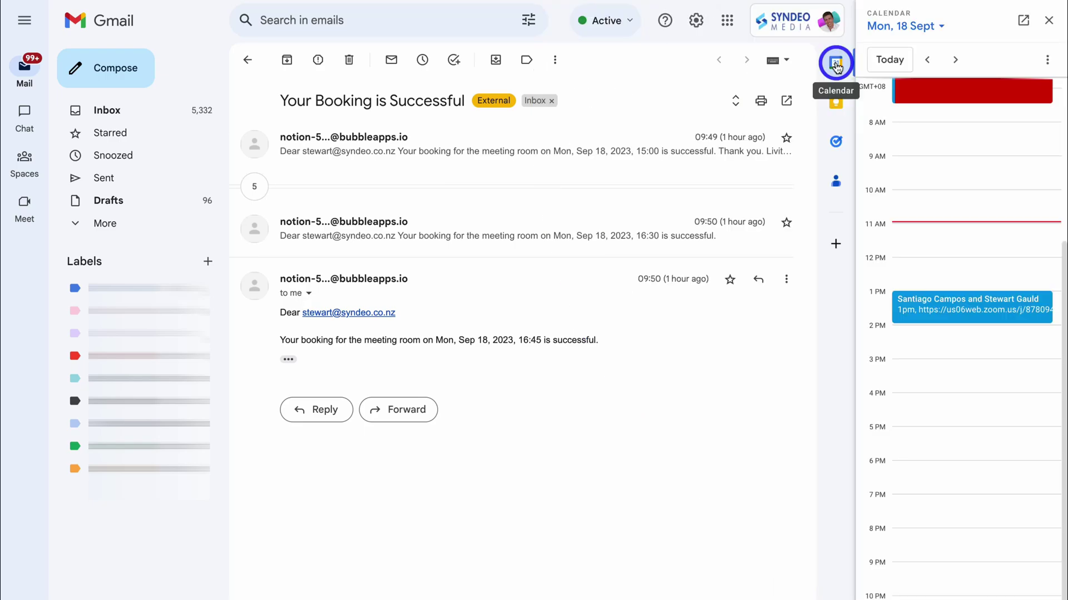
# Step: In full Google Calendar, view the Web Design Client A task at 10am on Thursday 28 September
pyautogui.click(1023, 25)
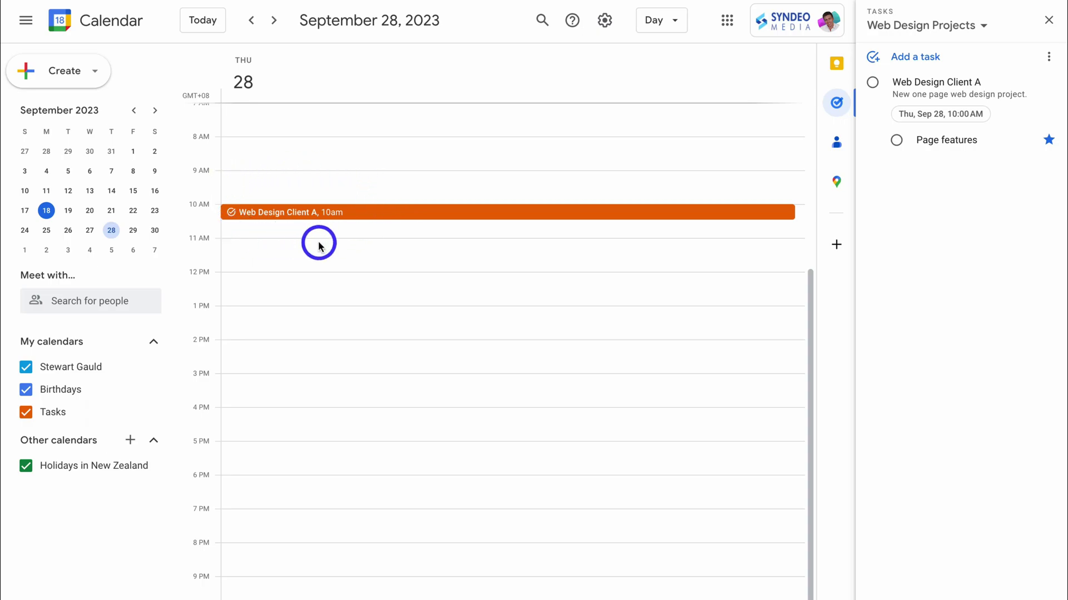
pyautogui.click(325, 216)
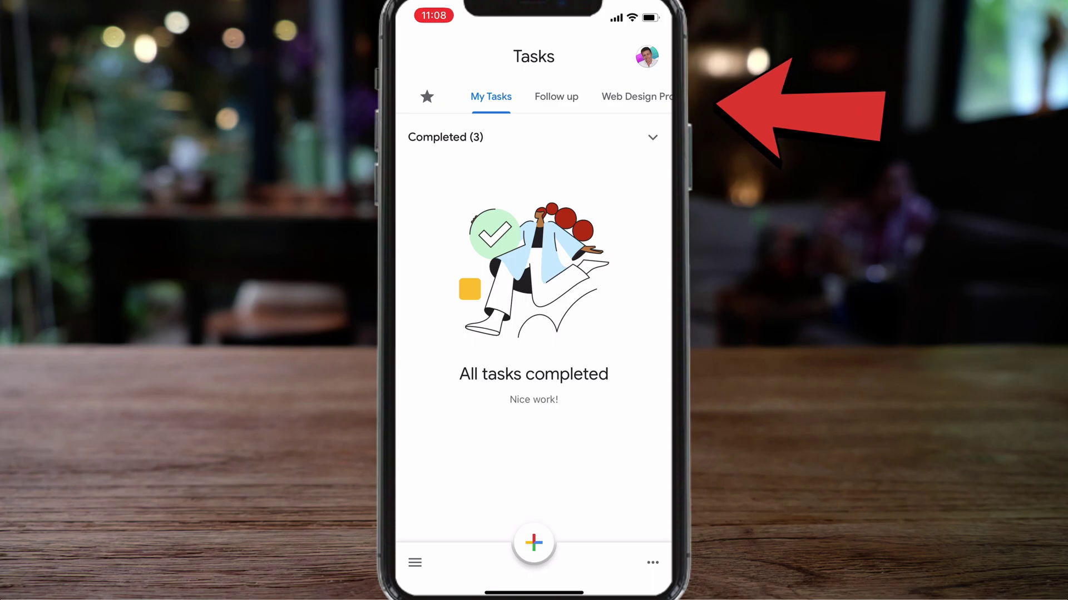
# Step: In the mobile Tasks app, view the Starred list, then My Tasks with its 3 completed tasks expanded
pyautogui.click(426, 97)
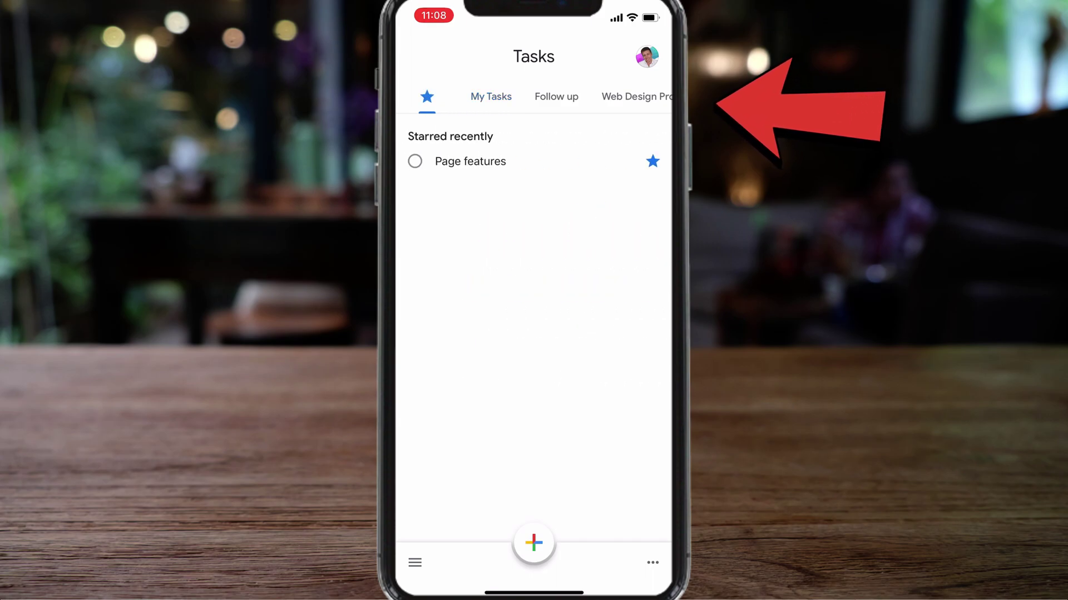
pyautogui.click(491, 97)
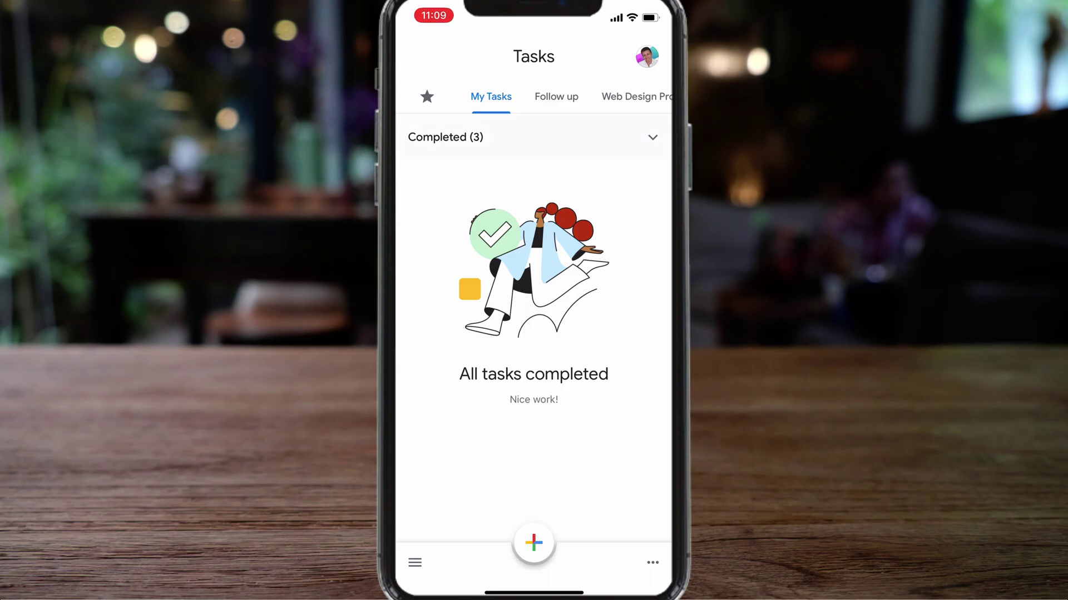
pyautogui.click(652, 138)
pyautogui.click(652, 137)
# Step: Browse the Follow up and Web Design Projects lists, try + New list, and settle on Web Design Projects
pyautogui.click(556, 97)
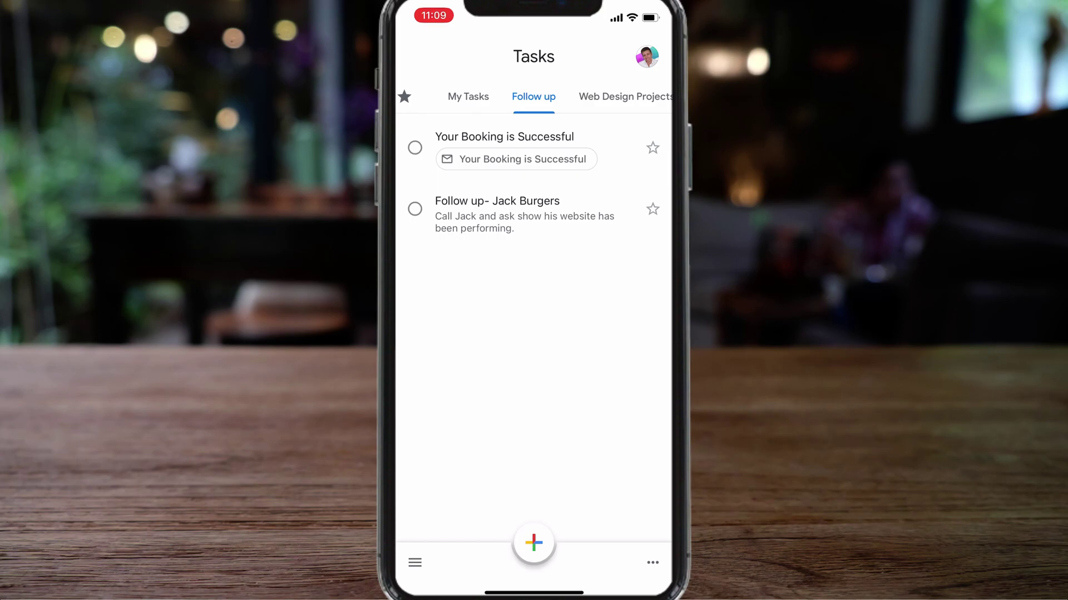
pyautogui.click(625, 96)
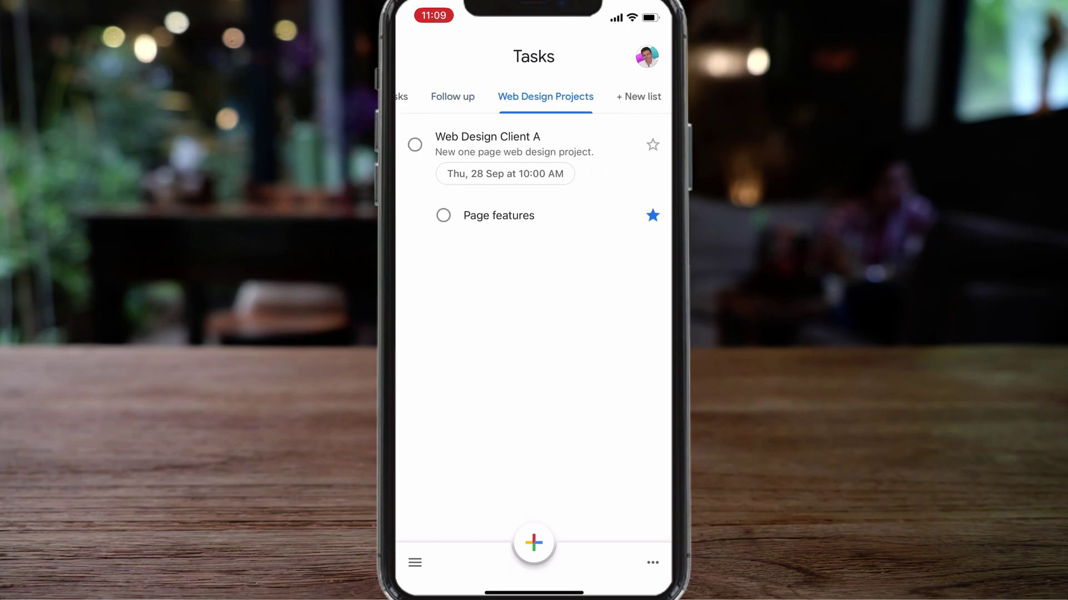
pyautogui.click(638, 97)
pyautogui.click(453, 97)
pyautogui.click(468, 96)
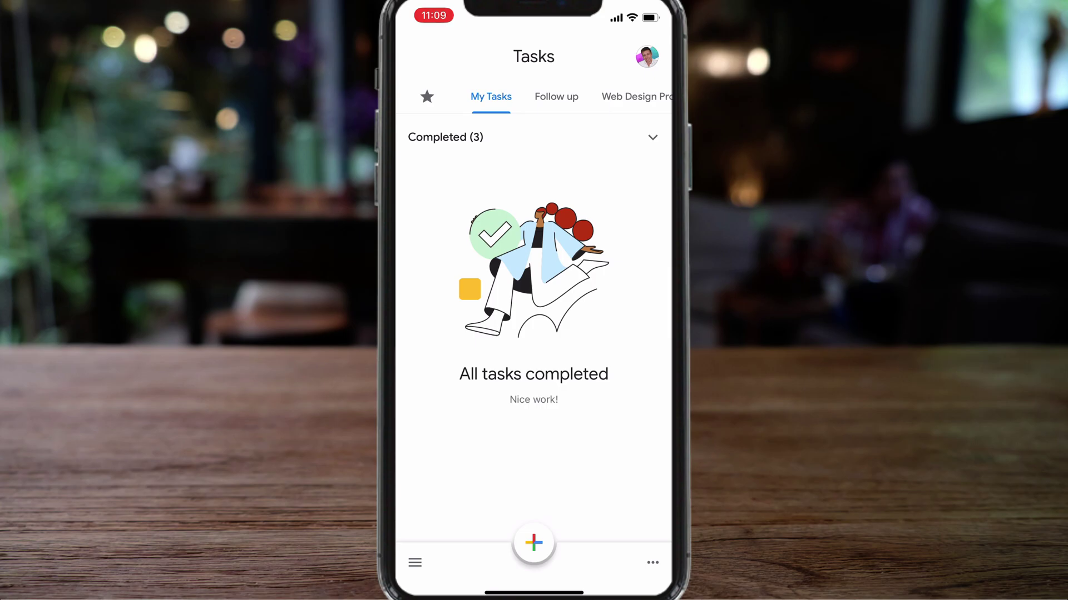
pyautogui.click(634, 97)
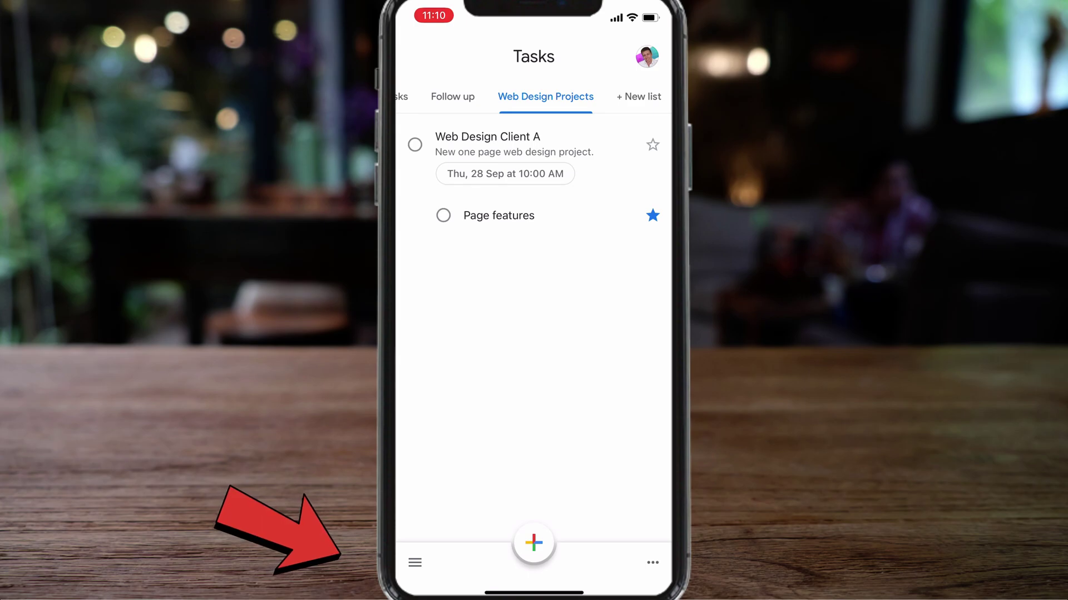
# Step: Dismiss the list picker and new-task entry, then show Web Design Projects' sort, rename and delete options
pyautogui.click(415, 563)
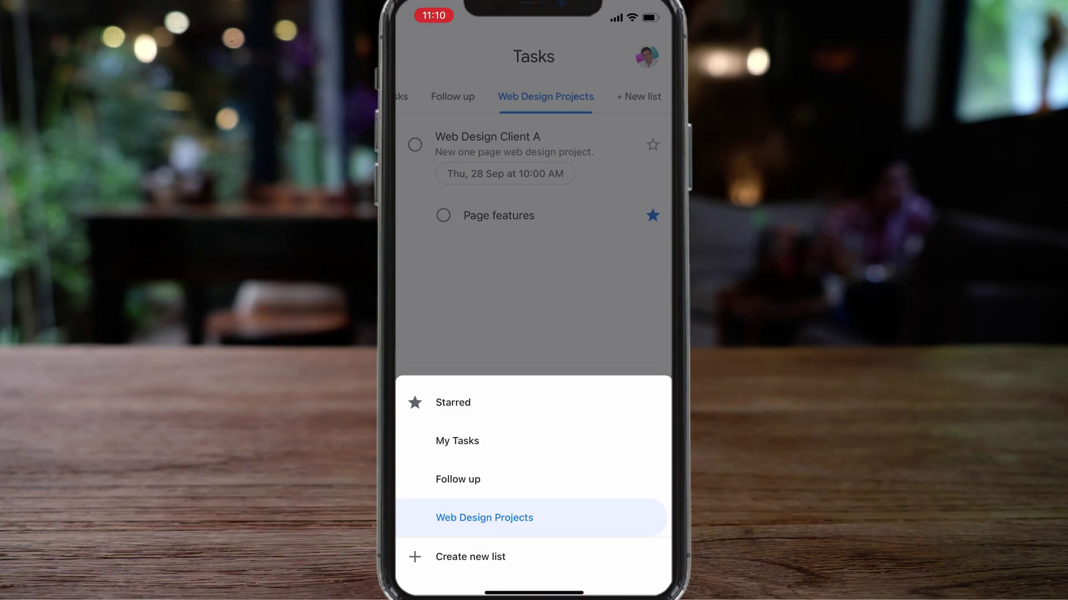
pyautogui.press('Escape')
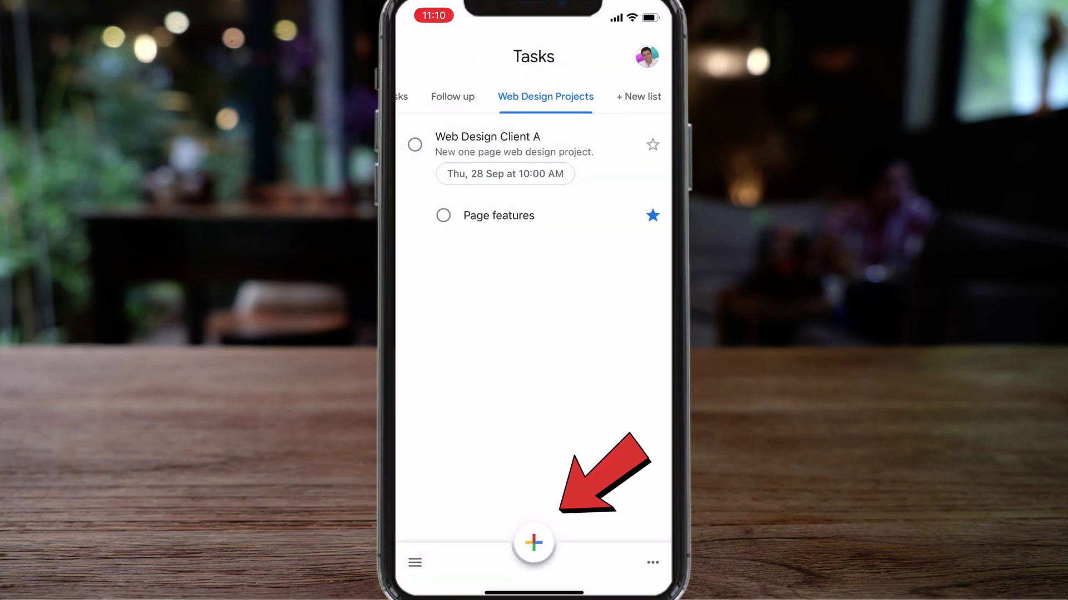
pyautogui.click(533, 542)
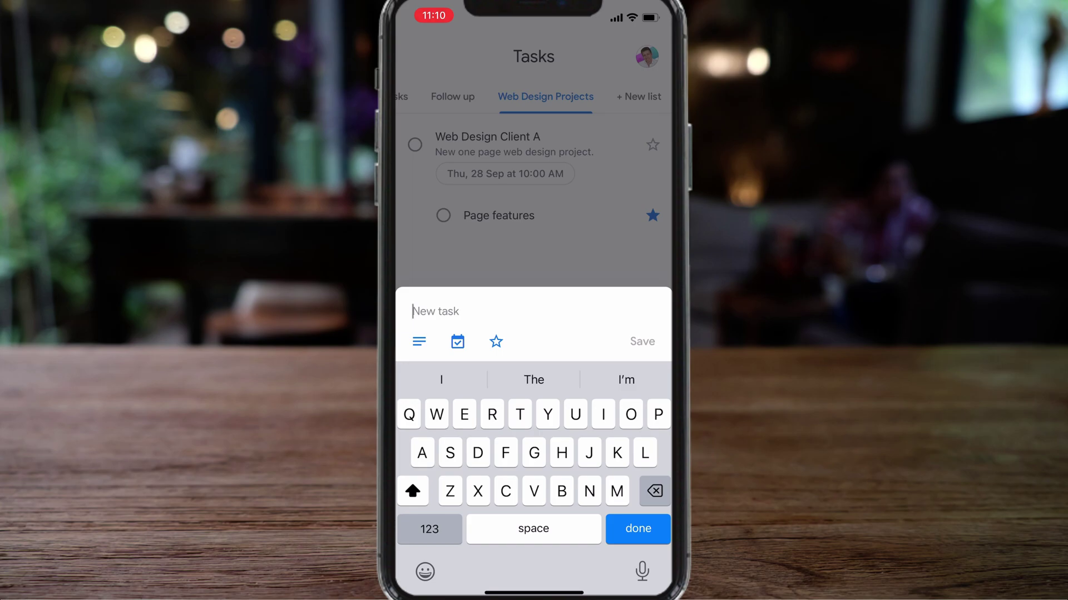
pyautogui.press('Escape')
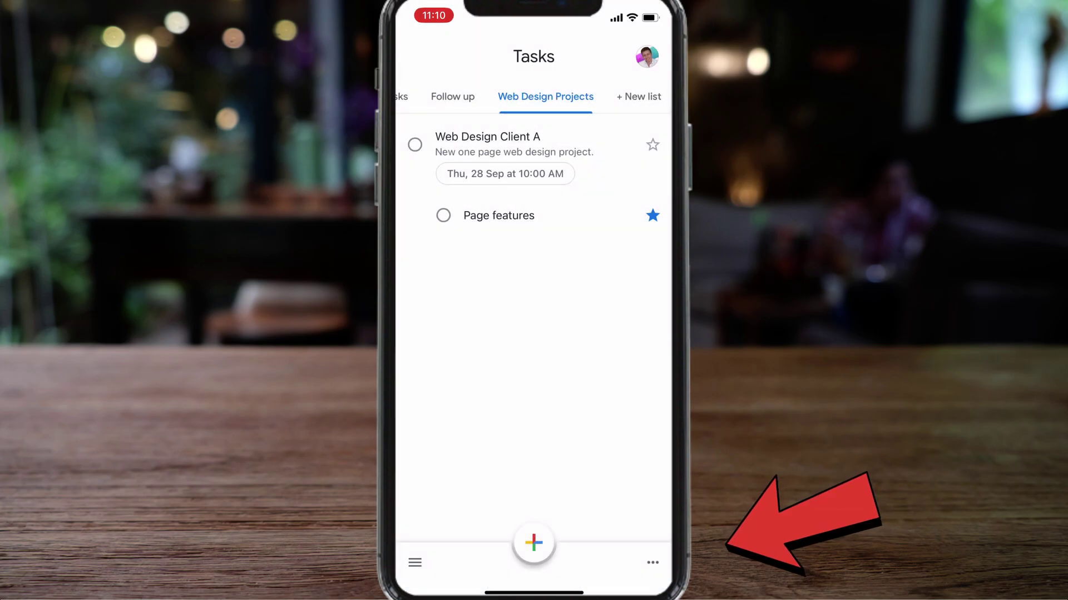
pyautogui.click(652, 563)
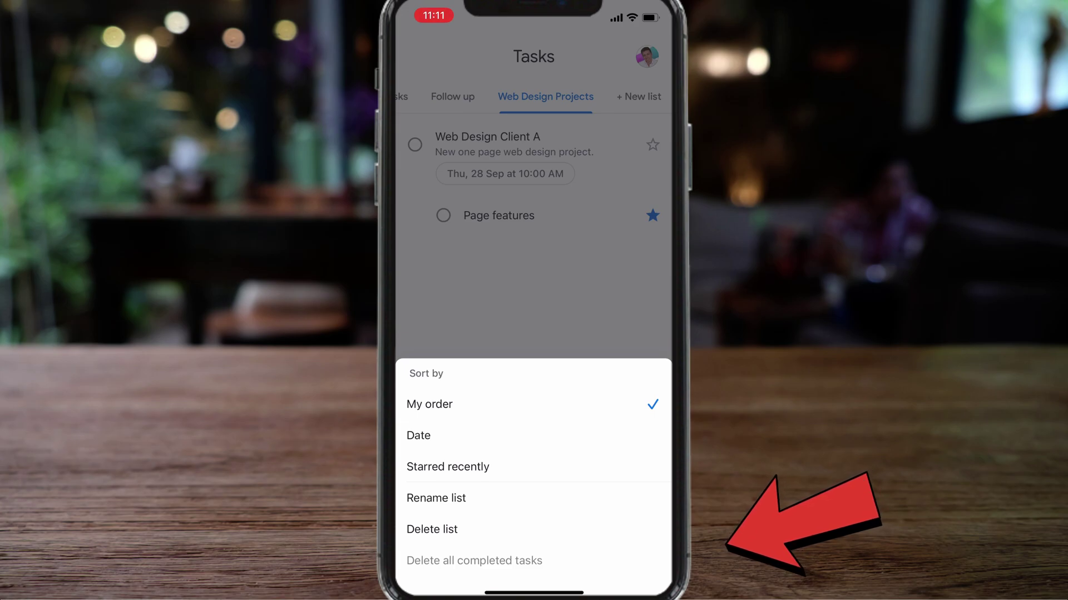